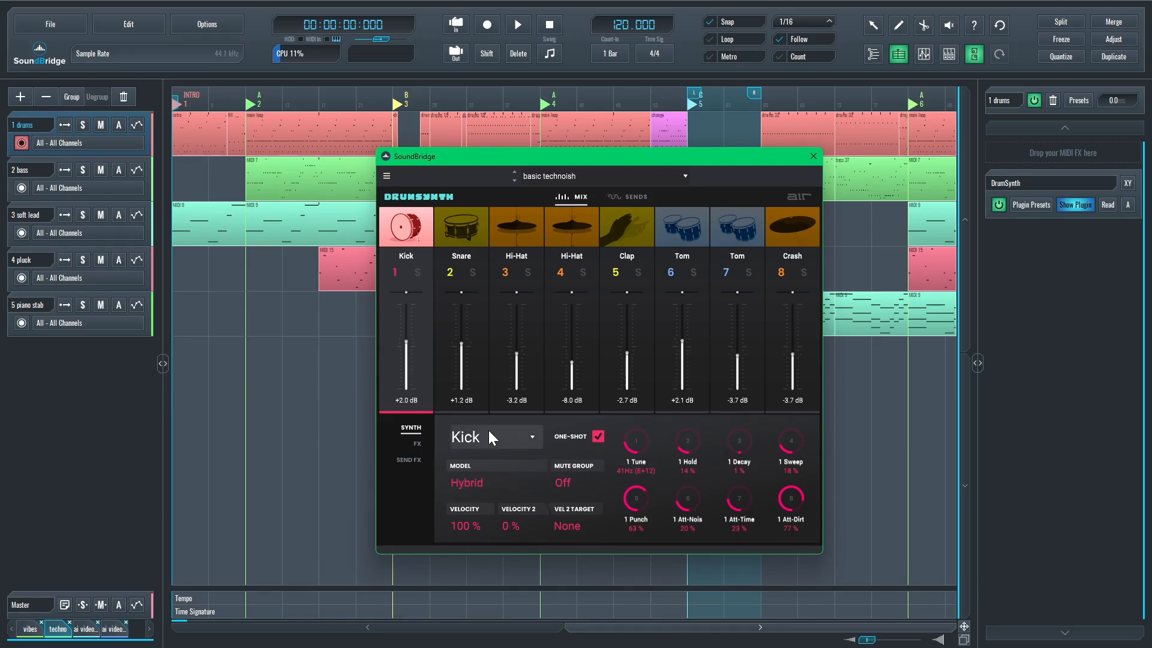
# Step: Look through the DrumSynth's kick, snare, hi-hat, clap, tom and crash sounds one by one, and close the plugin window
pyautogui.moveTo(512, 371)
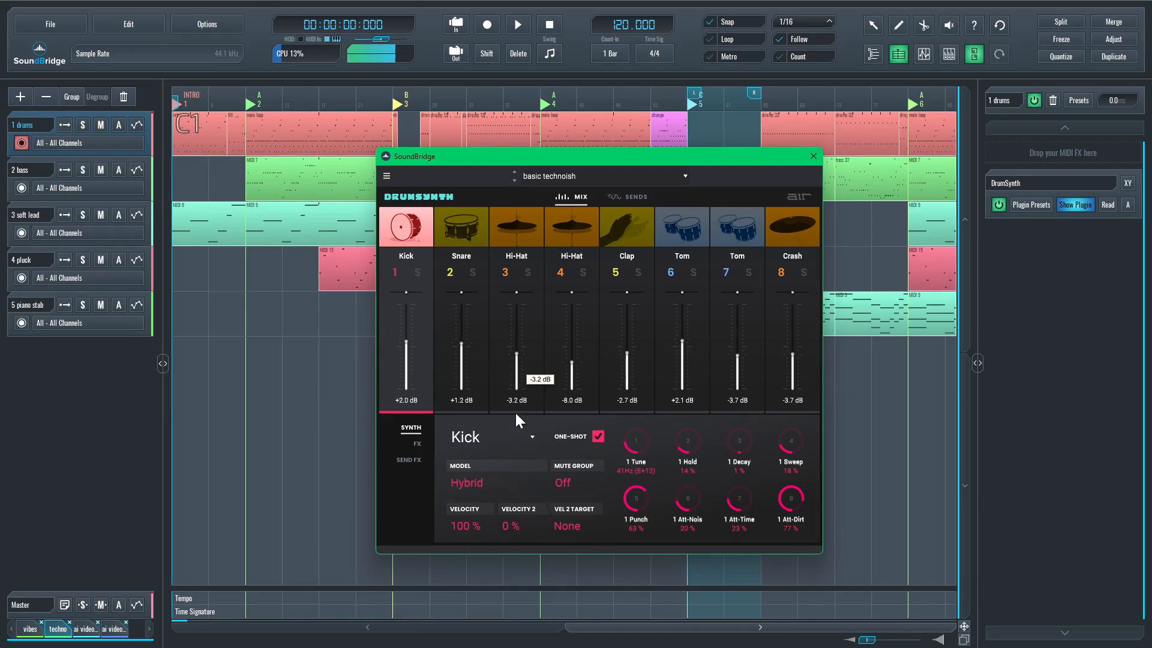
pyautogui.click(466, 221)
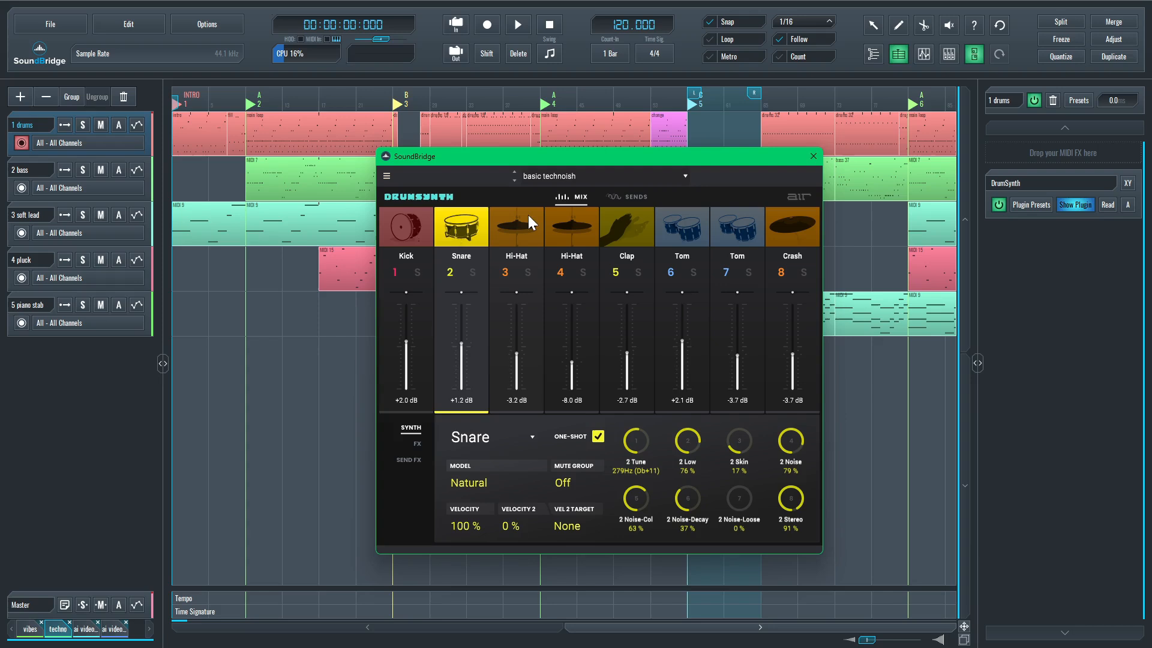
pyautogui.click(529, 242)
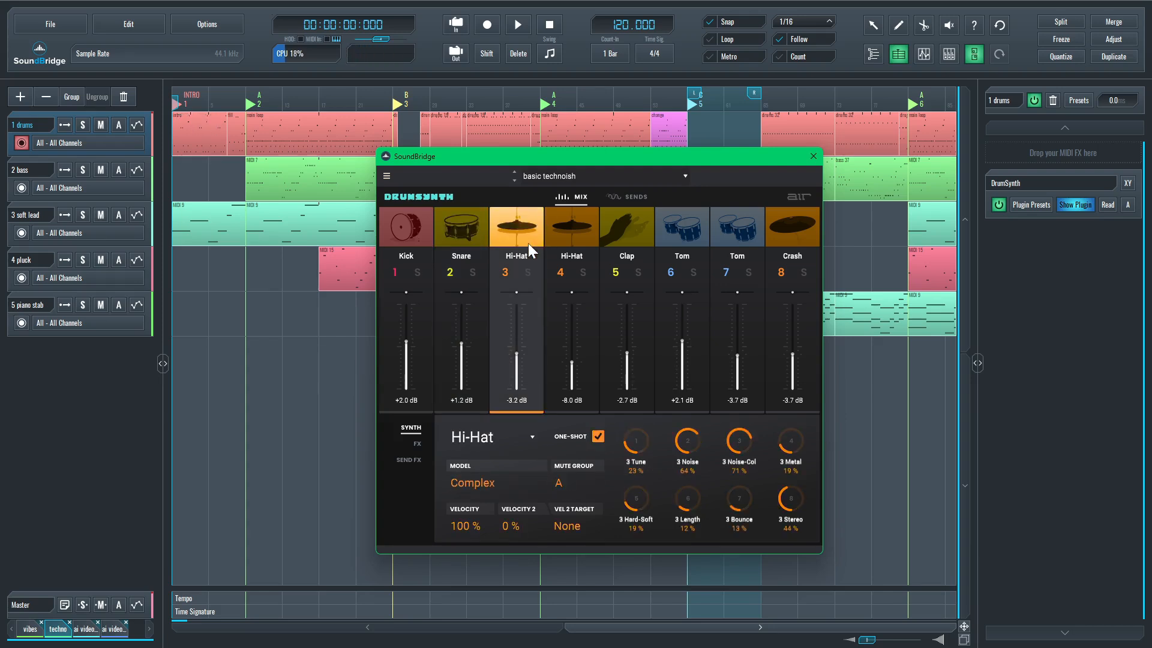
pyautogui.click(556, 239)
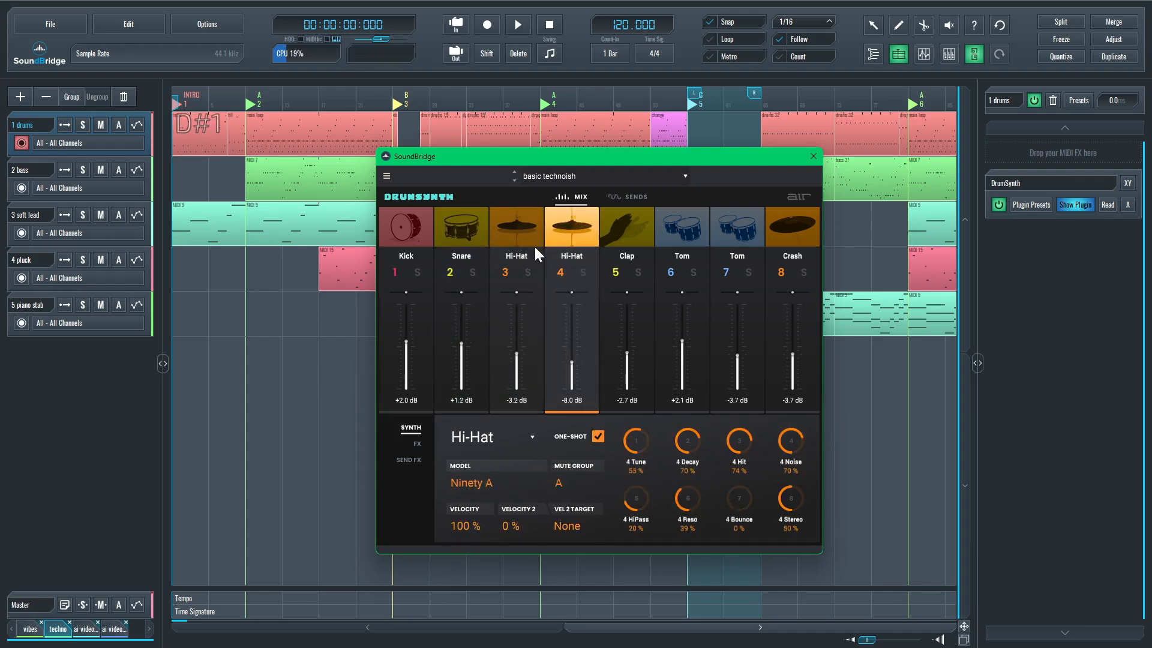
pyautogui.click(533, 245)
pyautogui.click(553, 239)
pyautogui.click(628, 226)
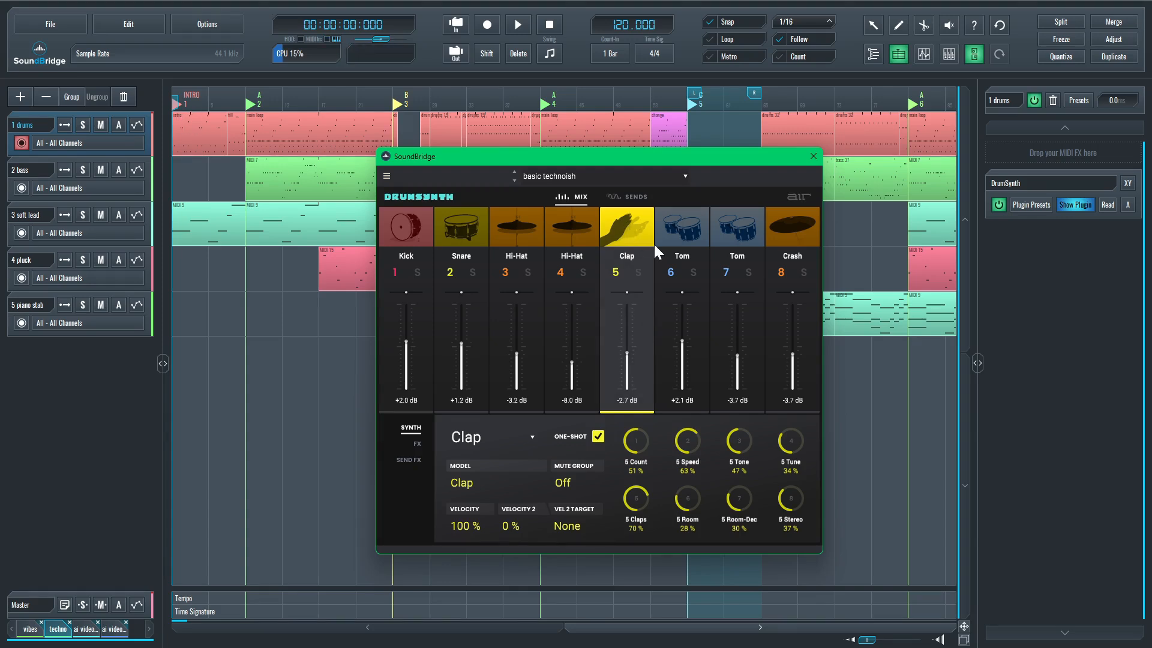
pyautogui.click(682, 238)
pyautogui.click(716, 232)
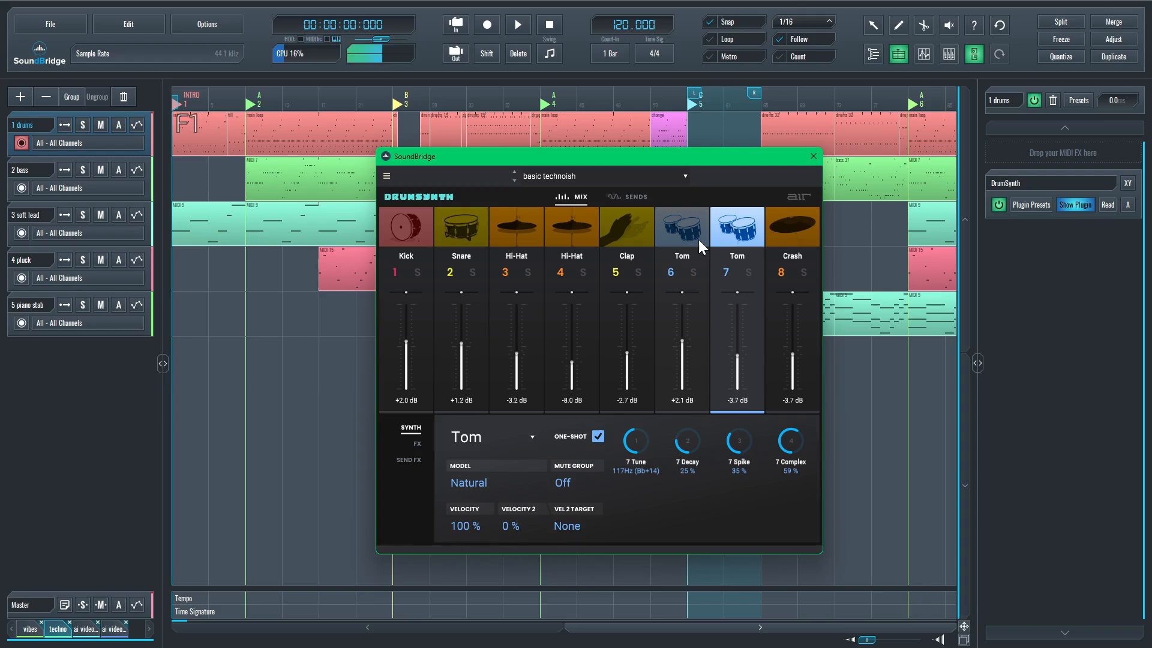
pyautogui.click(776, 230)
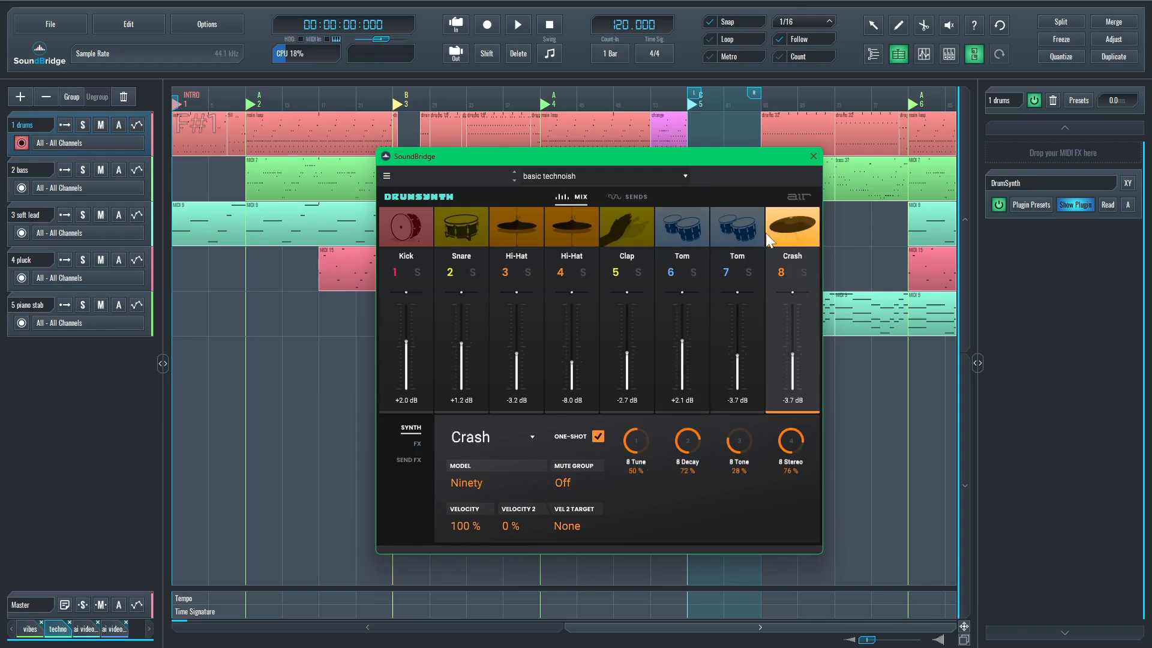
pyautogui.click(814, 156)
# Step: Listen to the drums track's main loop clip from bar 9, and return the playhead to the clip's start
pyautogui.press('space')
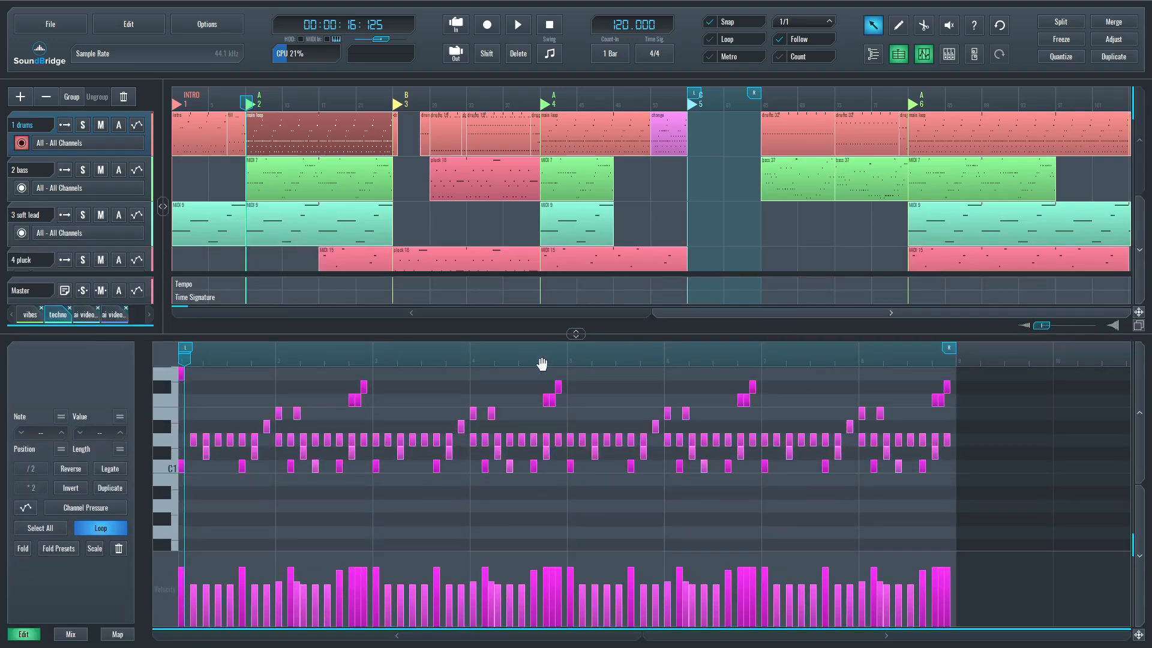
pyautogui.press('space')
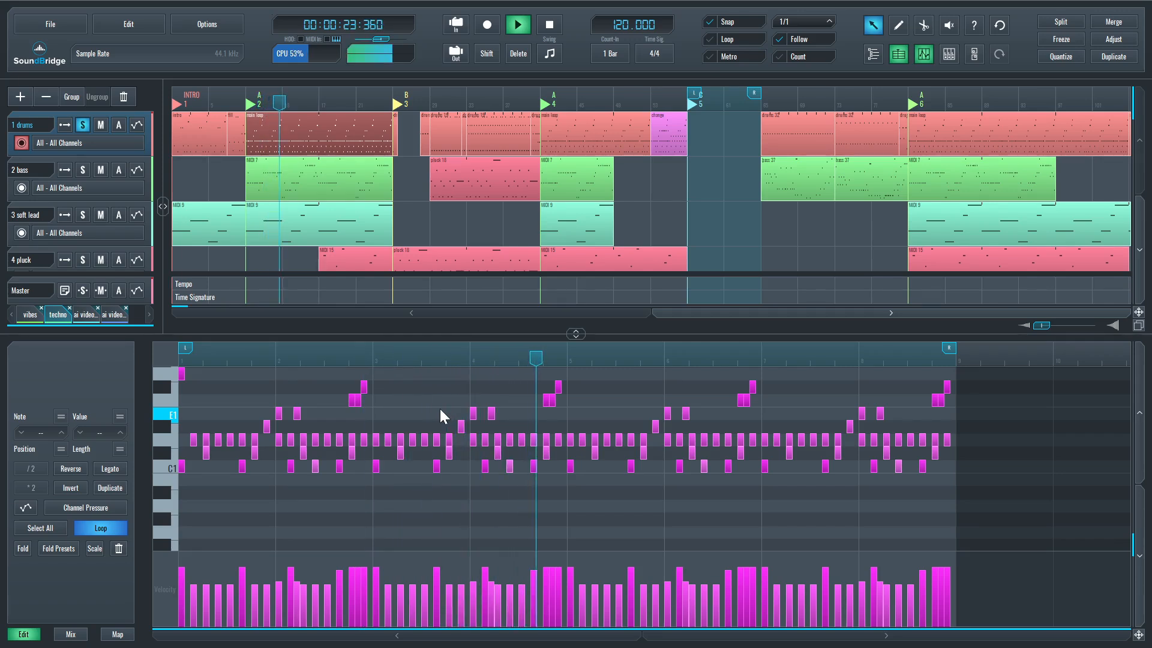
pyautogui.press('space')
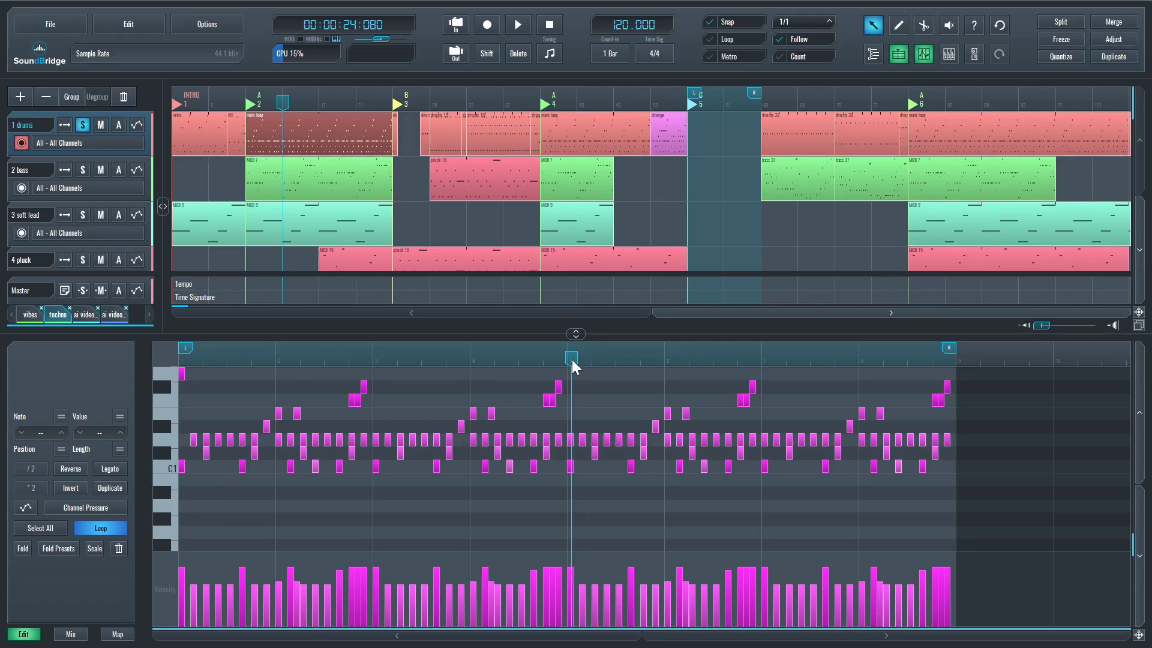
pyautogui.moveTo(571, 358); pyautogui.dragTo(105, 306)
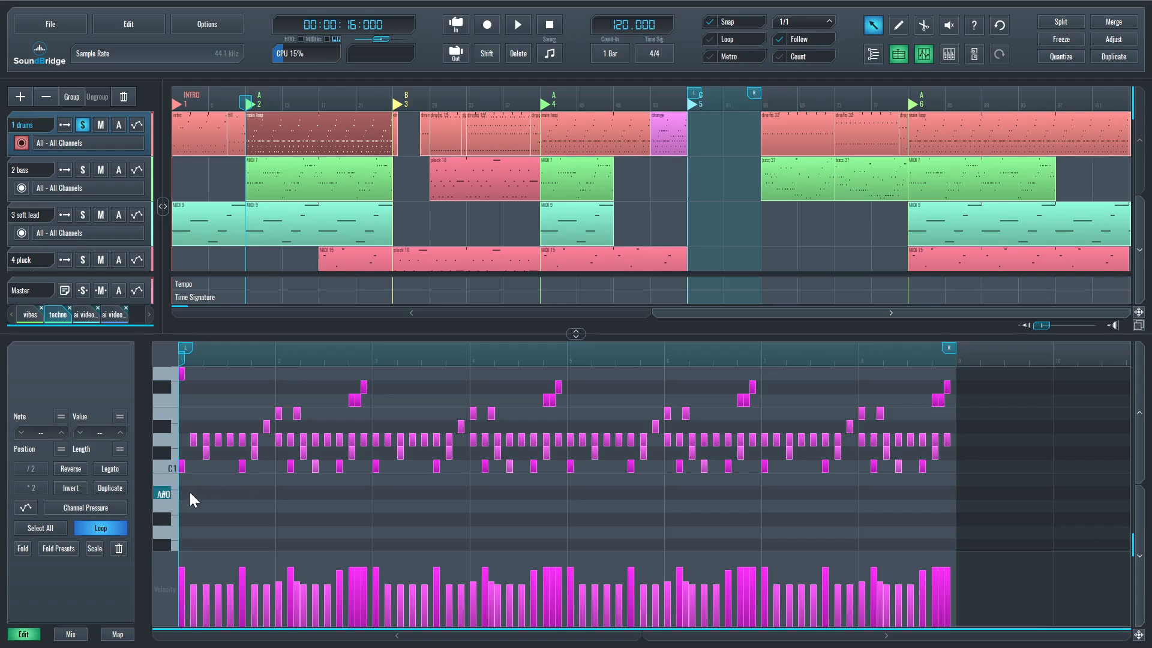
# Step: Examine the kick, hi-hat and tom note rows in the main drum loop by marking notes in the piano roll
pyautogui.moveTo(180, 484)
pyautogui.mouseDown()
pyautogui.moveTo(294, 423)
pyautogui.moveTo(468, 369)
pyautogui.moveTo(216, 397)
pyautogui.moveTo(190, 486)
pyautogui.mouseUp()
pyautogui.click(205, 414)
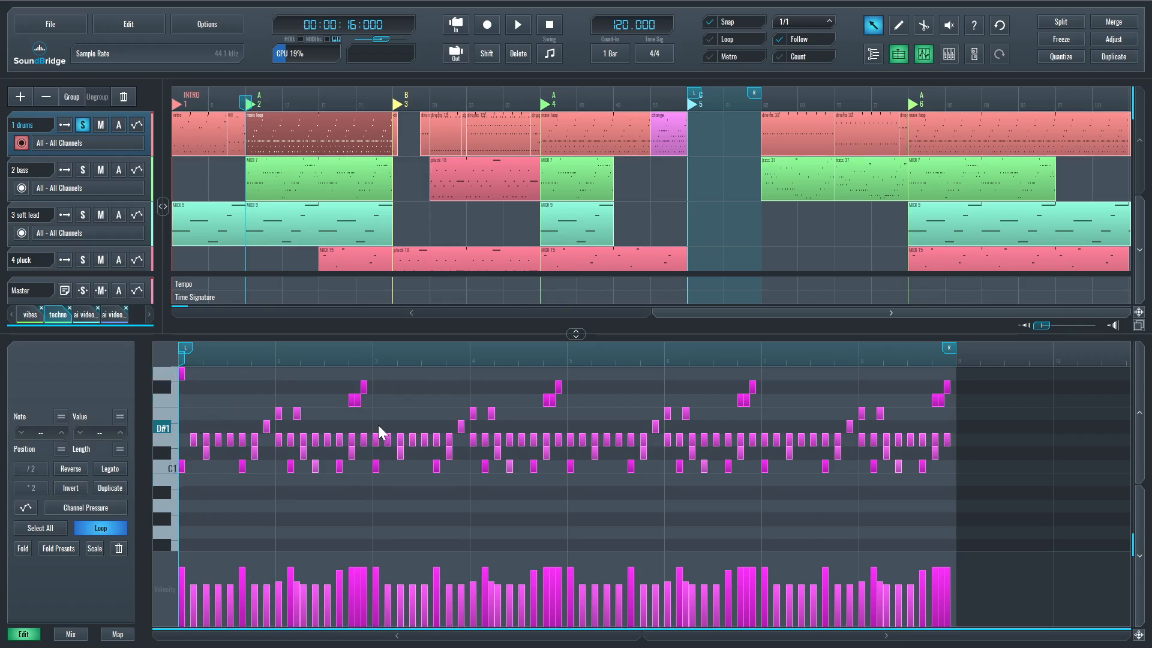
pyautogui.moveTo(354, 371); pyautogui.dragTo(346, 365)
pyautogui.scroll(-2, 230, 429)
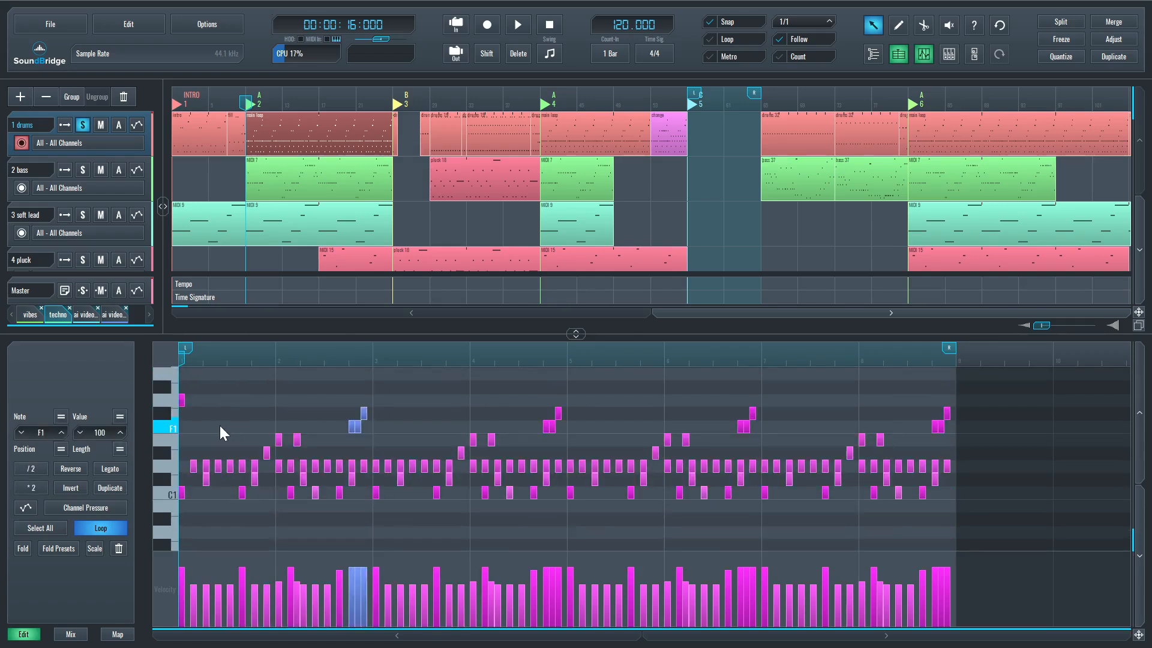
pyautogui.moveTo(220, 426); pyautogui.dragTo(181, 369)
pyautogui.click(191, 379)
pyautogui.scroll(-3, 241, 433)
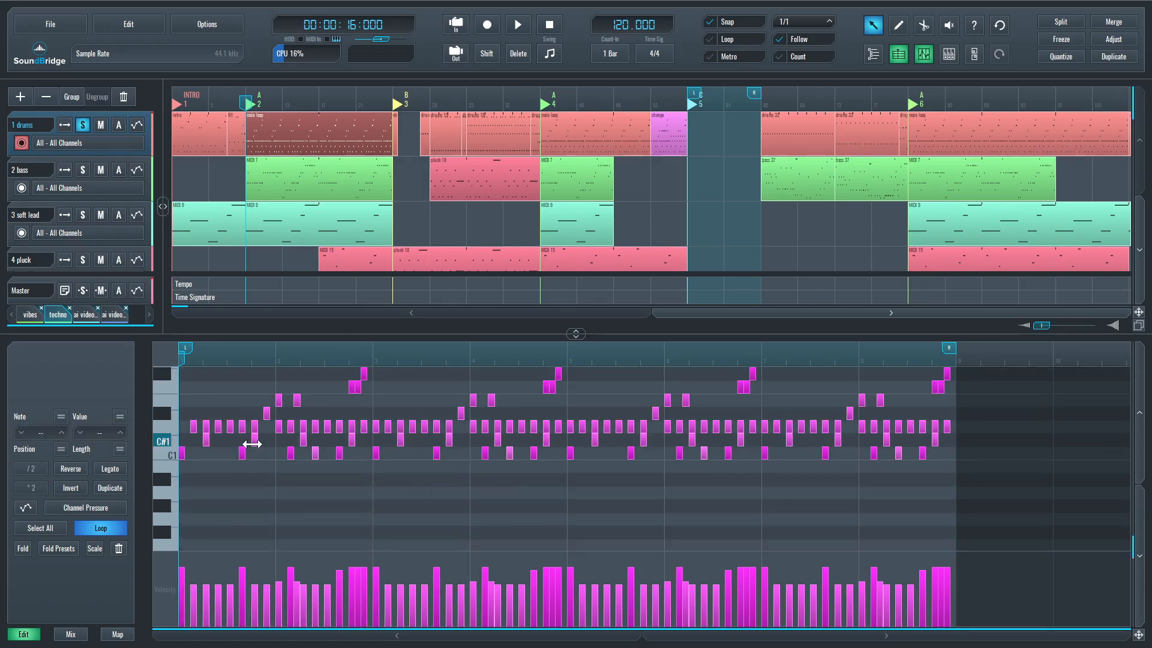
# Step: Play the first two bars of the drum loop and select the F1 and F#1 tom notes closing the second bar
pyautogui.press('space')
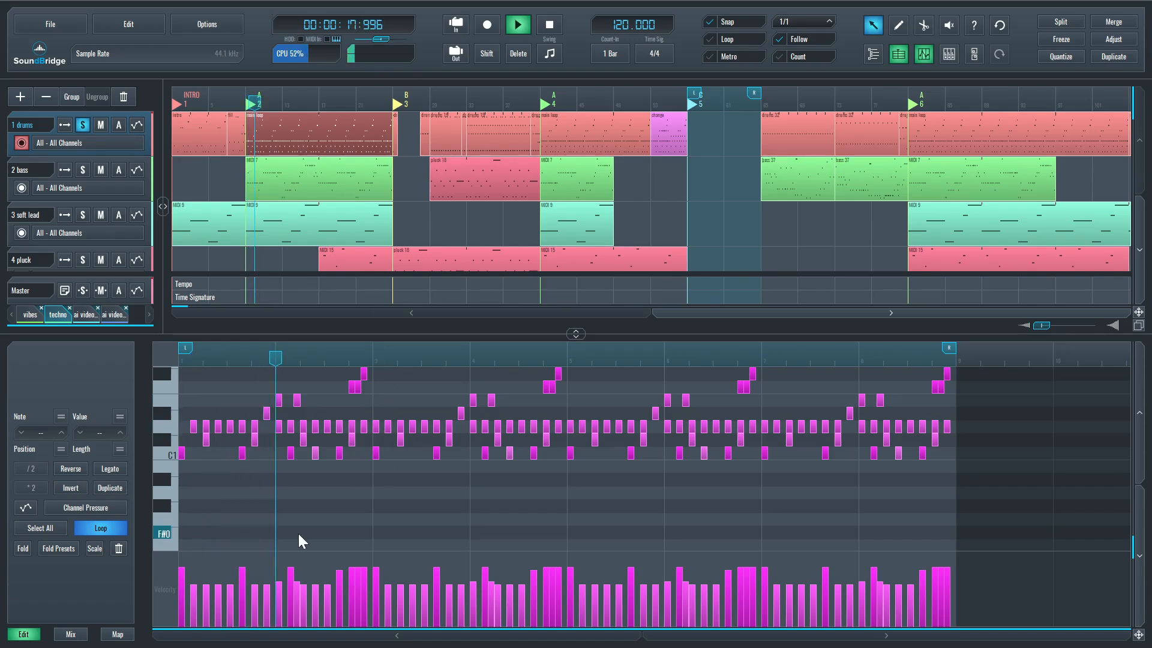
pyautogui.press('space')
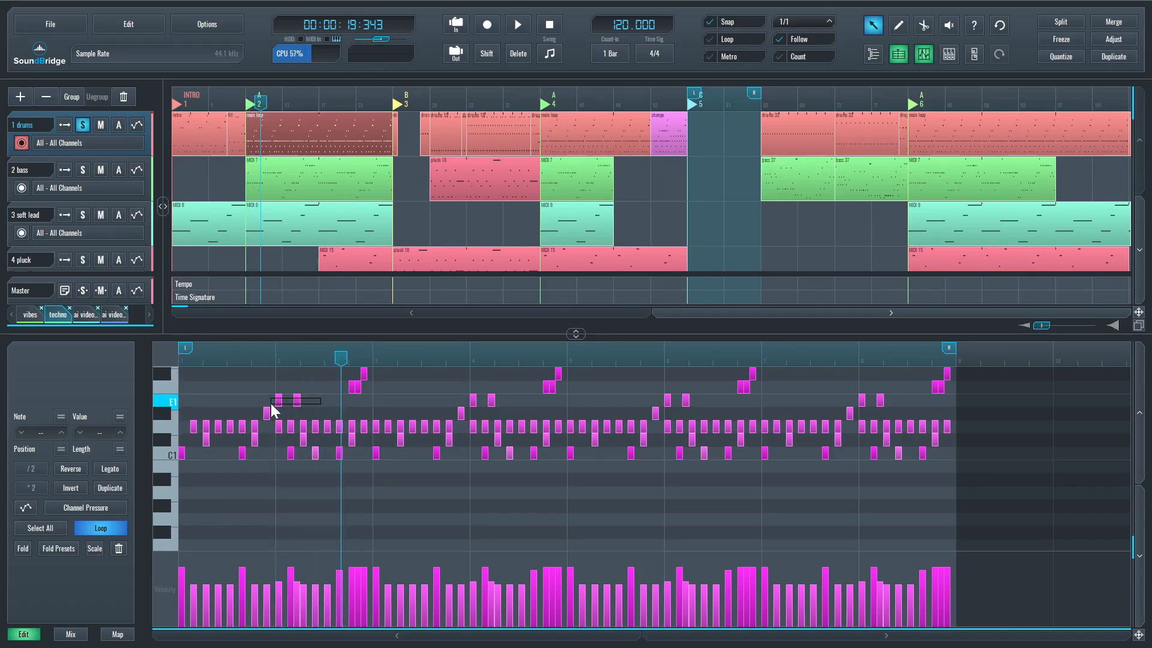
pyautogui.moveTo(272, 404); pyautogui.dragTo(270, 404)
pyautogui.click(344, 398)
pyautogui.moveTo(381, 368); pyautogui.dragTo(380, 368)
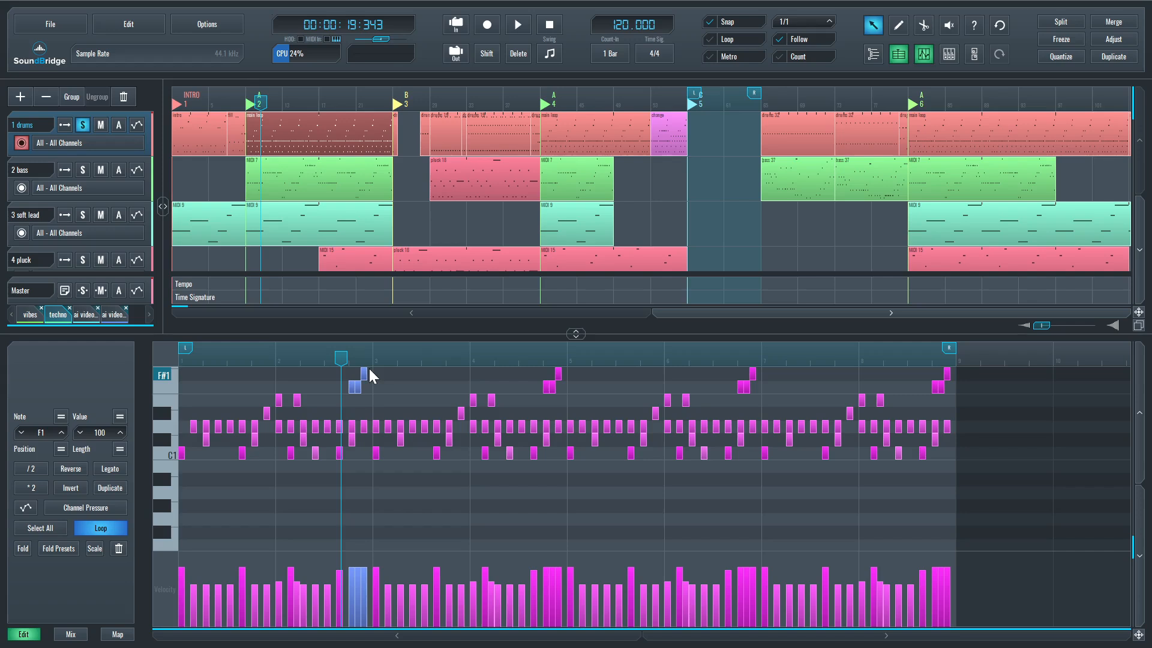
# Step: Replay the end of the drum loop's second bar to hear the tom fill, and clear the note selection
pyautogui.press('space')
pyautogui.press('space')
pyautogui.click(341, 358)
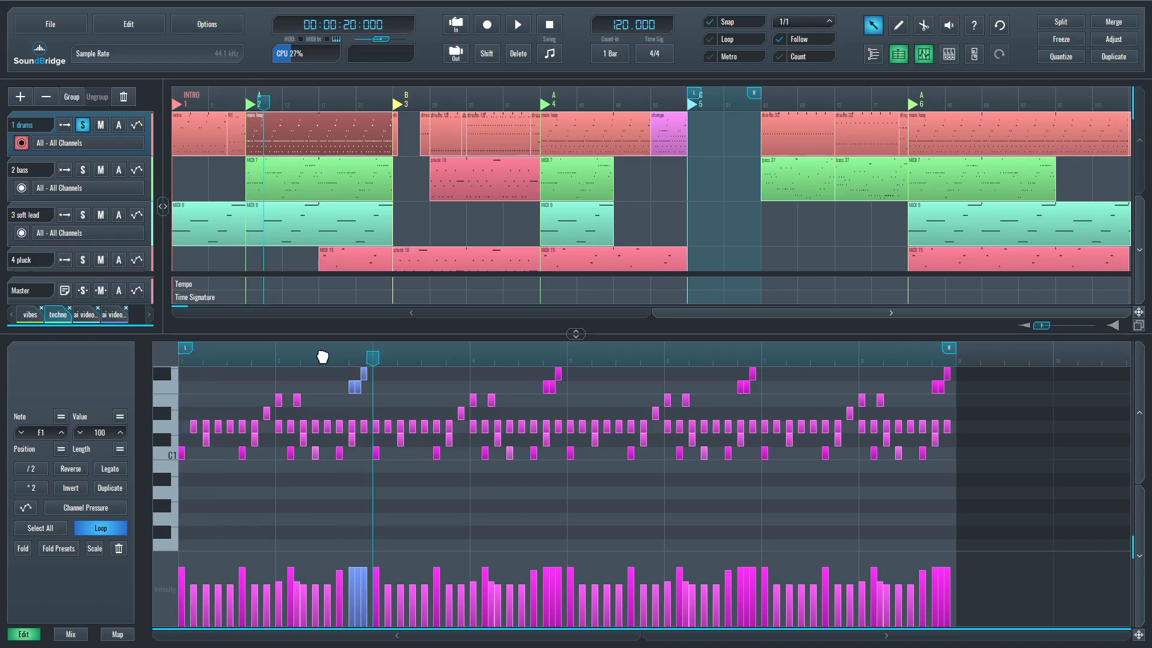
pyautogui.click(322, 358)
pyautogui.press('space')
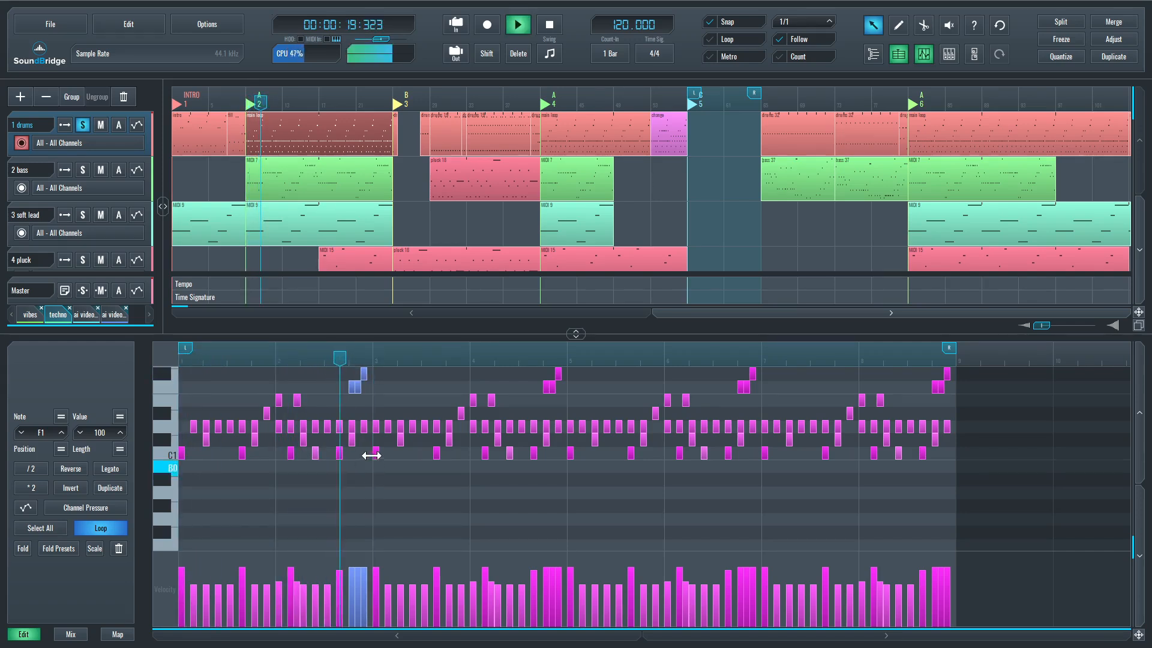
pyautogui.press('space')
pyautogui.click(363, 398)
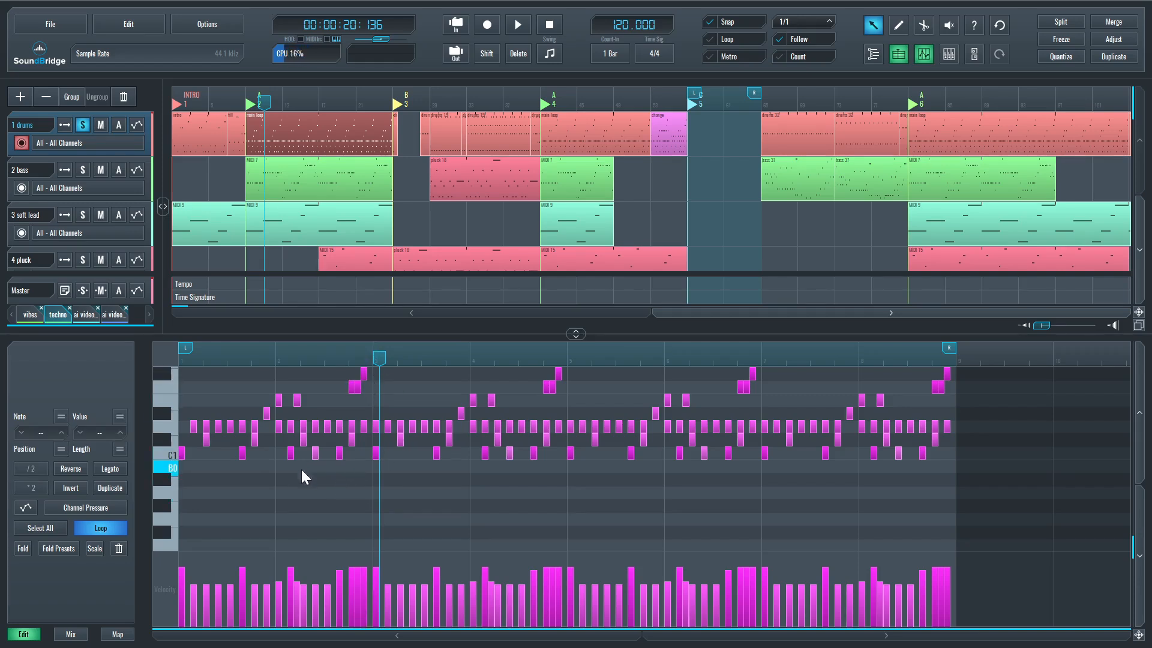
# Step: Listen to more of the soloed main drum loop, and turn off the drums track's solo
pyautogui.press('space')
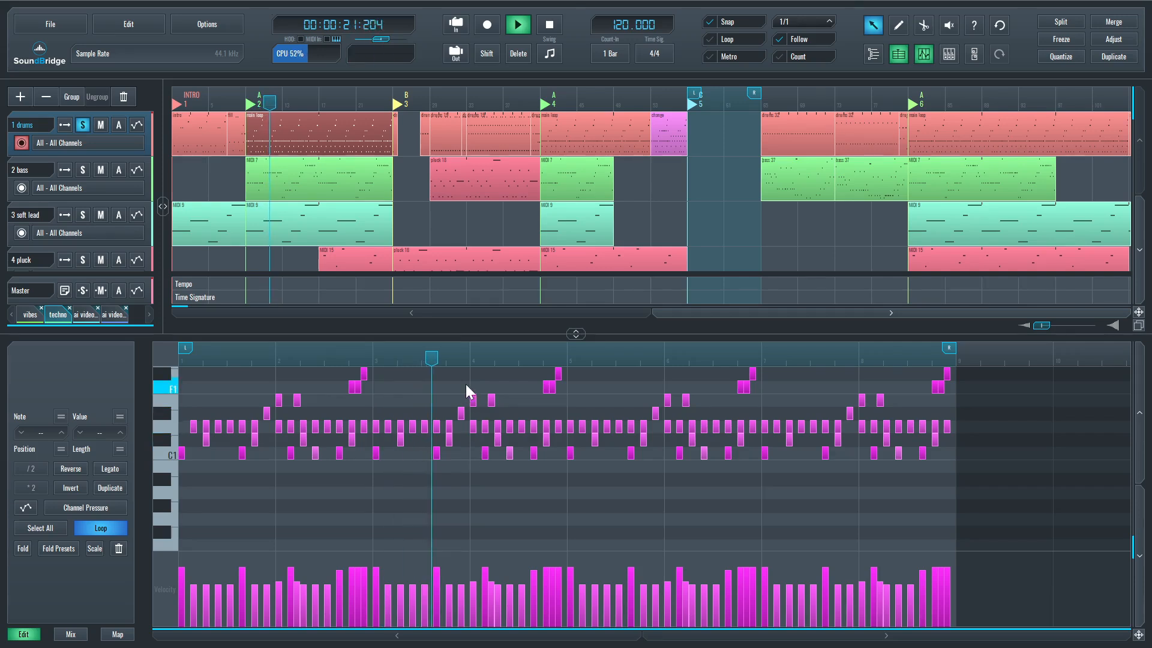
pyautogui.press('space')
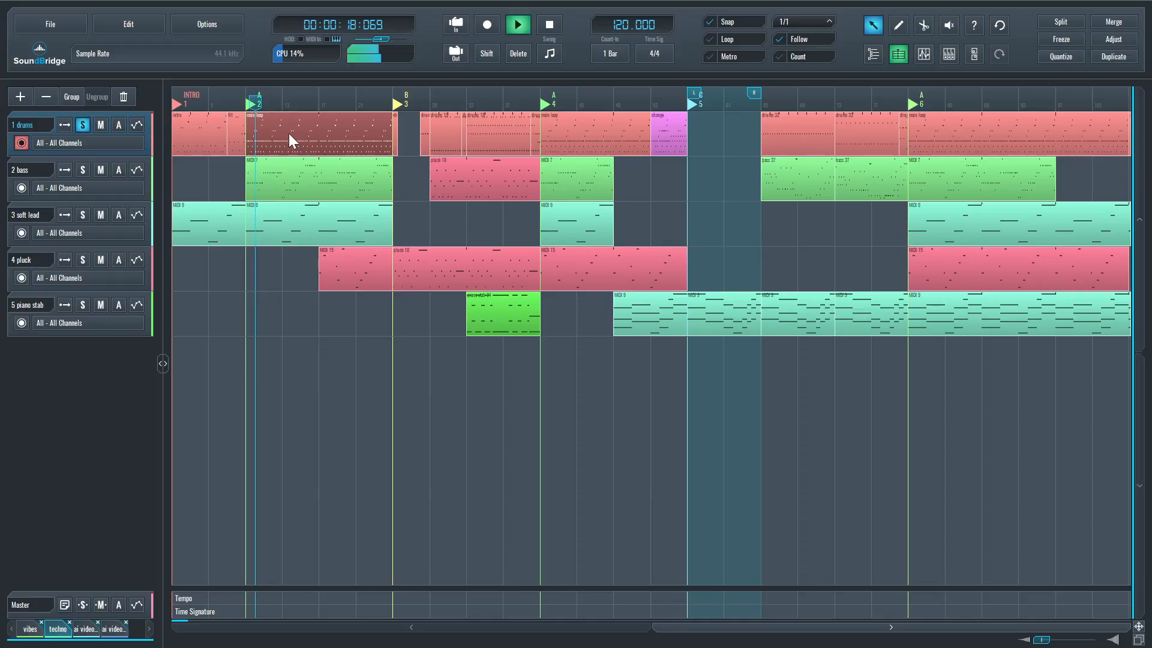
pyautogui.press('space')
pyautogui.click(86, 121)
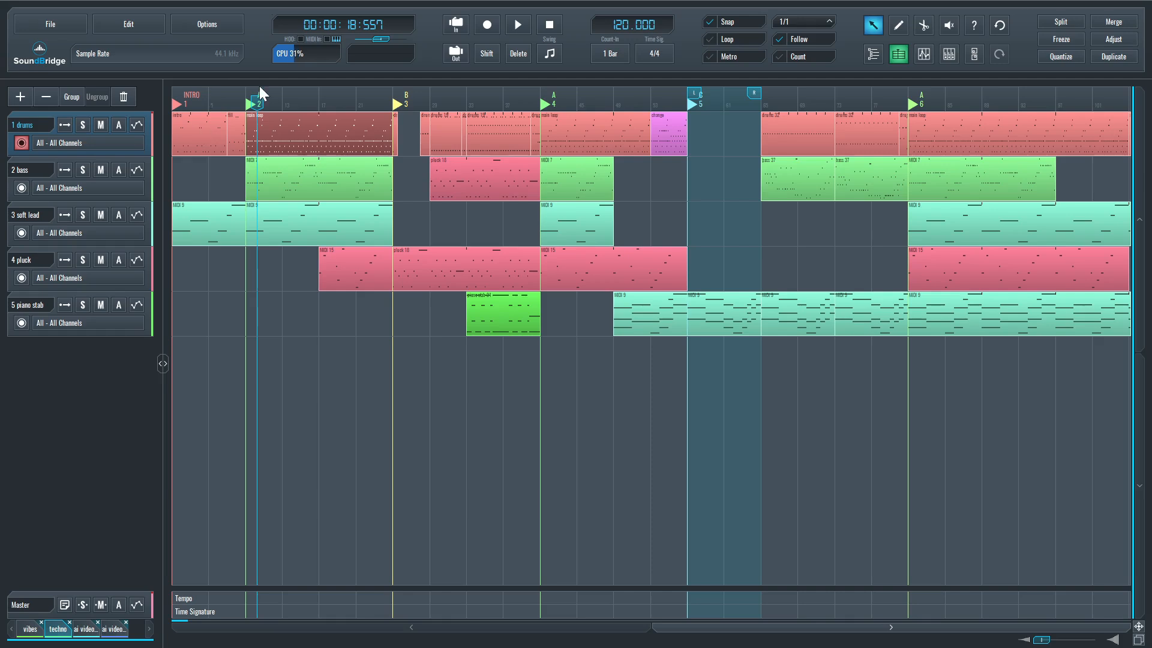
# Step: Open the intro drum clip in the piano roll and listen to it from the start of the project
pyautogui.moveTo(258, 99); pyautogui.dragTo(168, 97)
pyautogui.doubleClick(192, 118)
pyautogui.press('space')
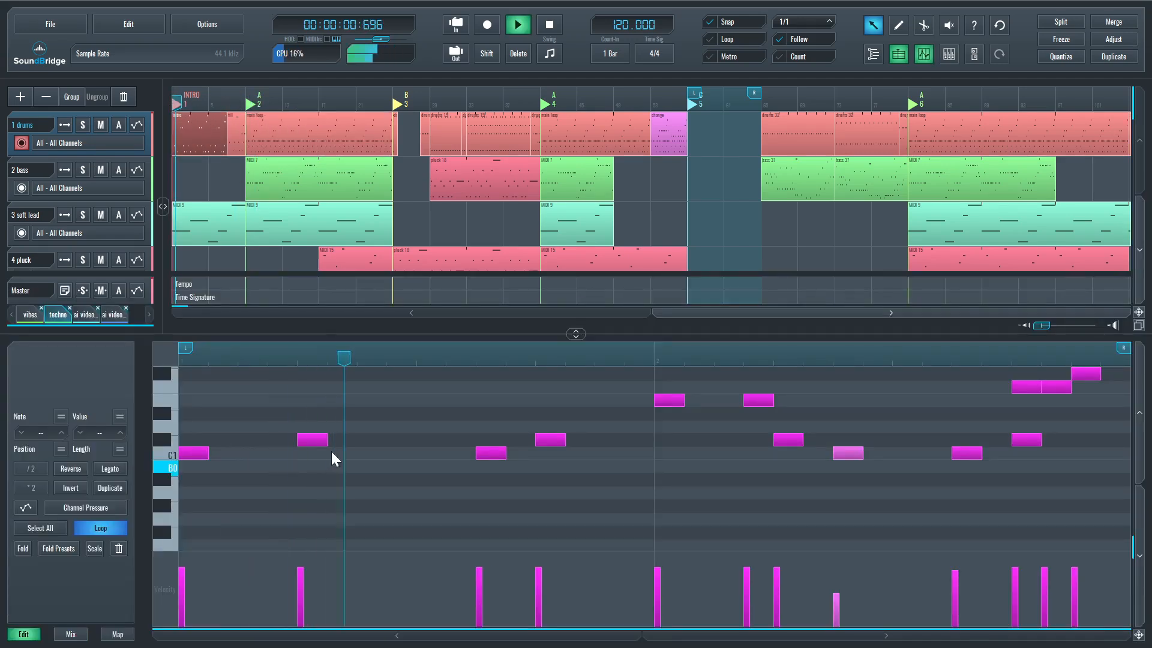
pyautogui.press('space')
pyautogui.scroll(1, 618, 471)
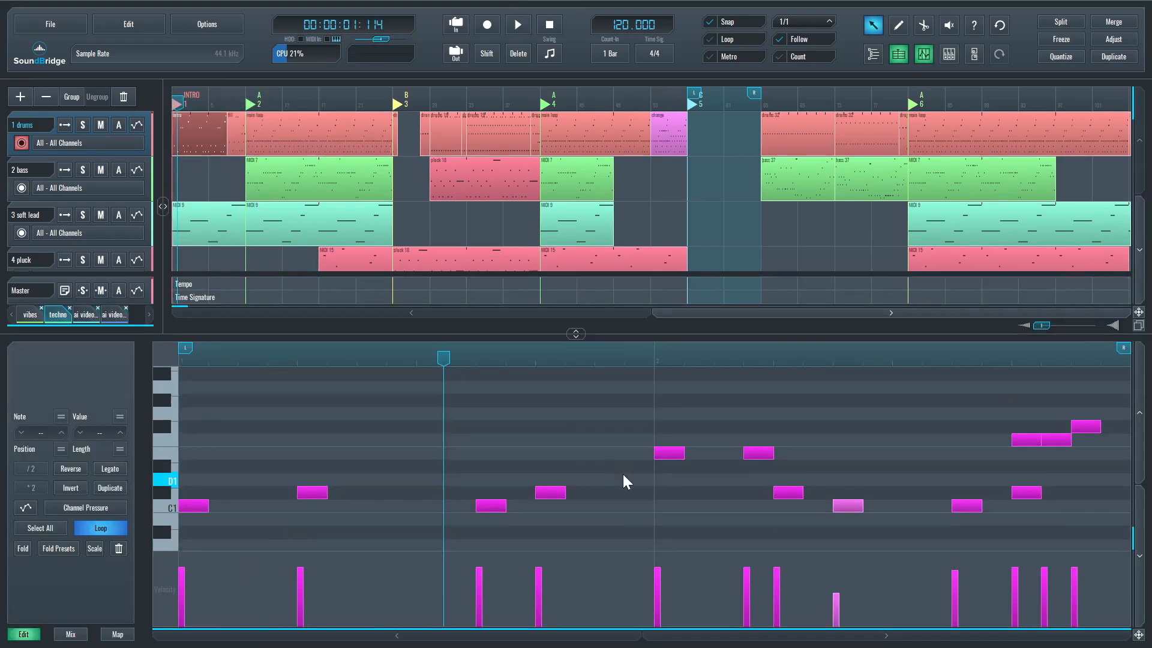
pyautogui.press('space')
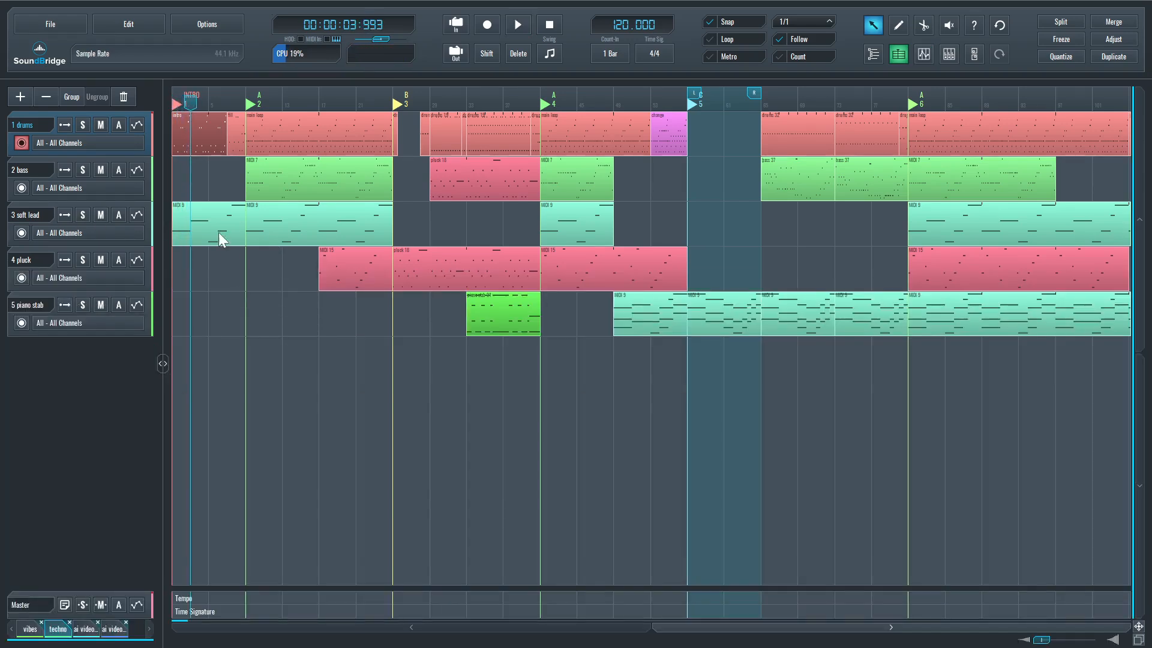
# Step: Open the soft lead's intro clip in the piano roll and listen to the transition from the intro into section A
pyautogui.click(218, 234)
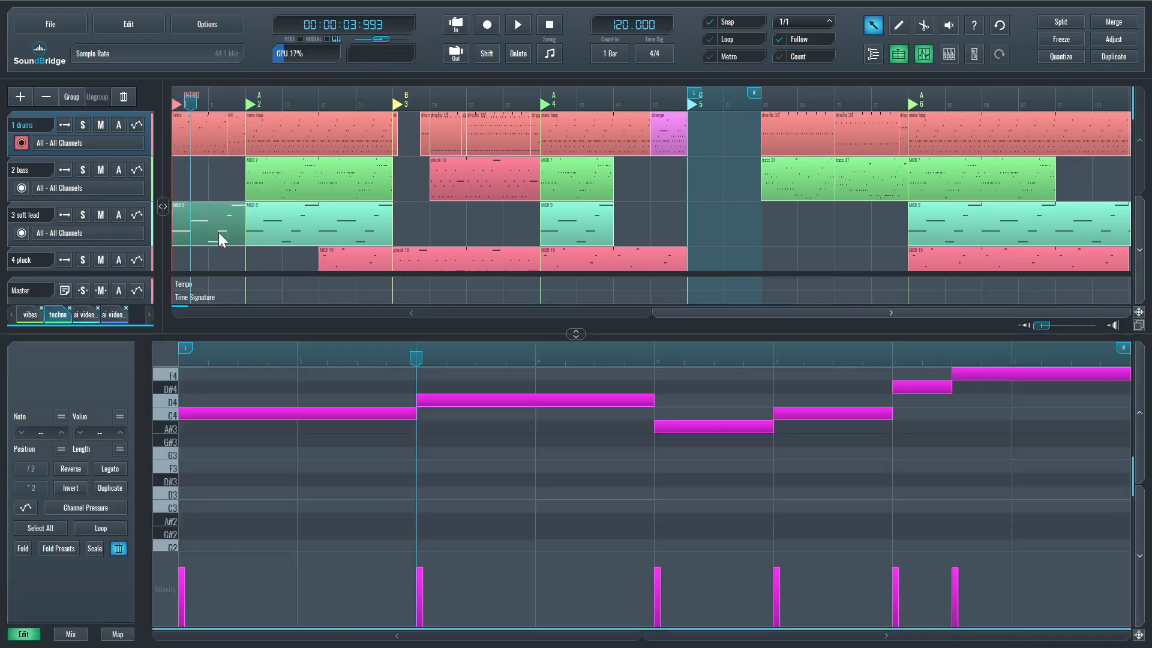
pyautogui.click(225, 103)
pyautogui.press('space')
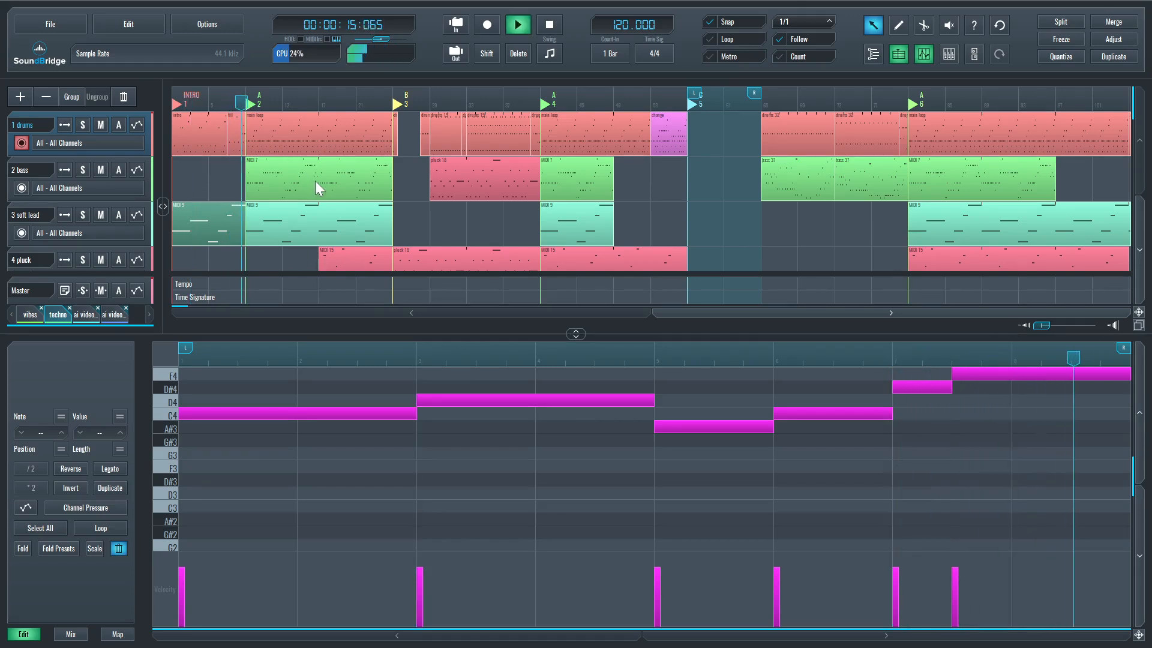
pyautogui.press('space')
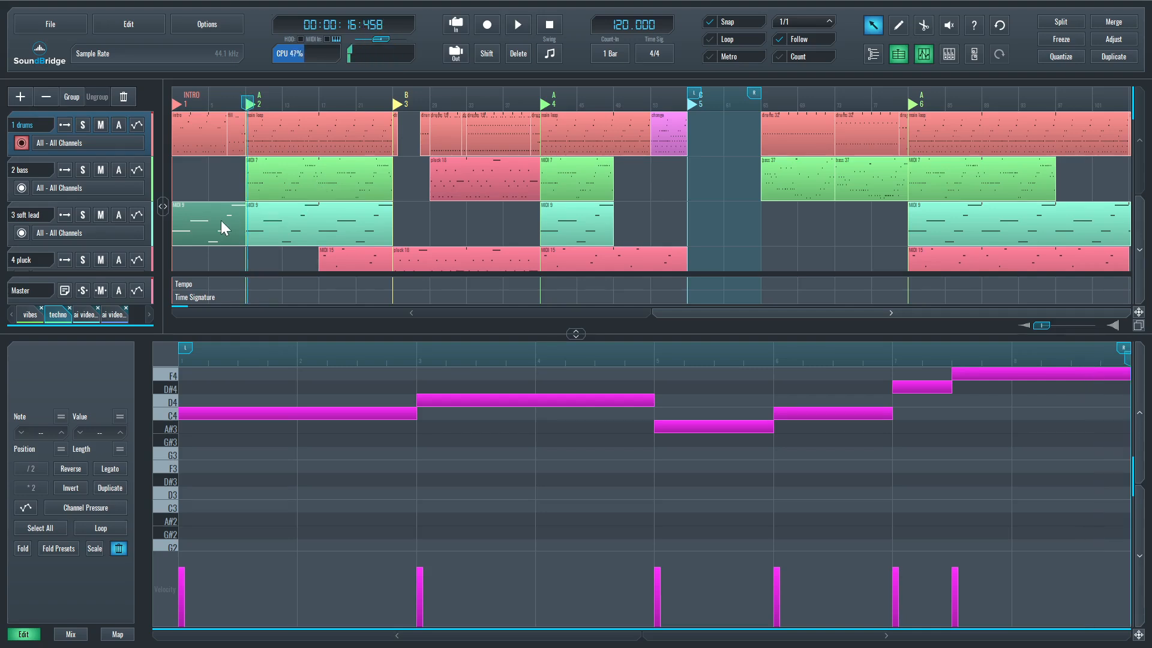
# Step: Show the soft lead track's TAL-NoiseMaker plugin and move its window up so all of its controls are visible
pyautogui.scroll(-2, 228, 174)
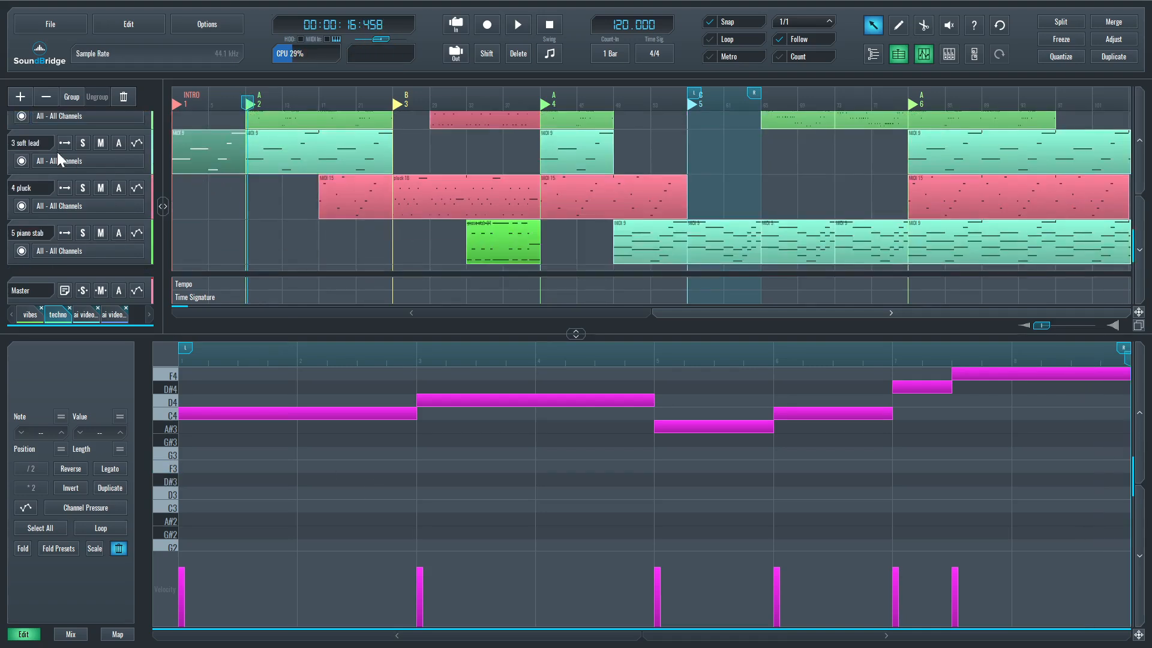
pyautogui.click(23, 141)
pyautogui.click(1072, 204)
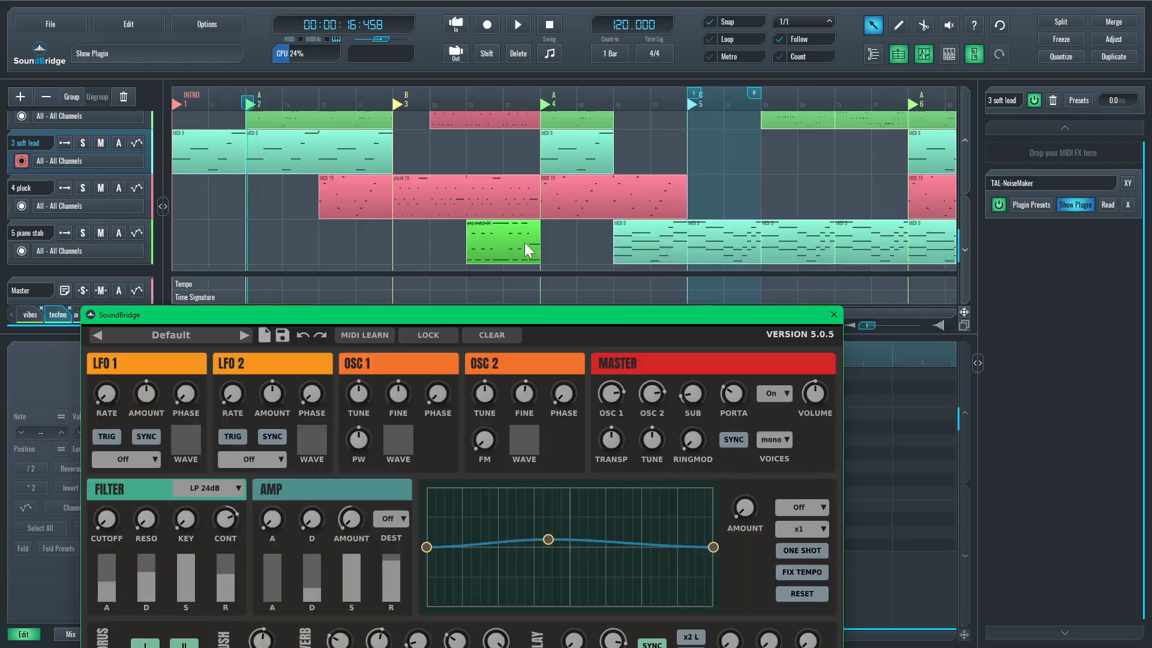
pyautogui.moveTo(415, 319); pyautogui.dragTo(496, 146)
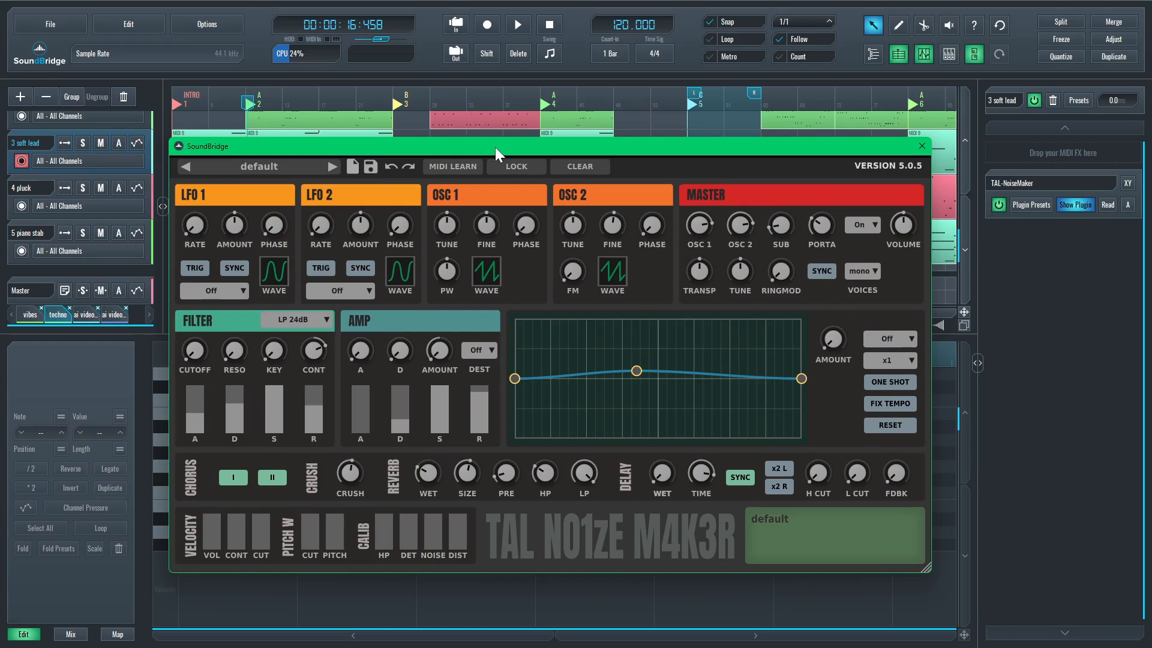
# Step: Audition the soft lead's TAL-NoiseMaker sound by playing a short run of single notes upward from C3 and back down
pyautogui.press('a')
pyautogui.press('w')
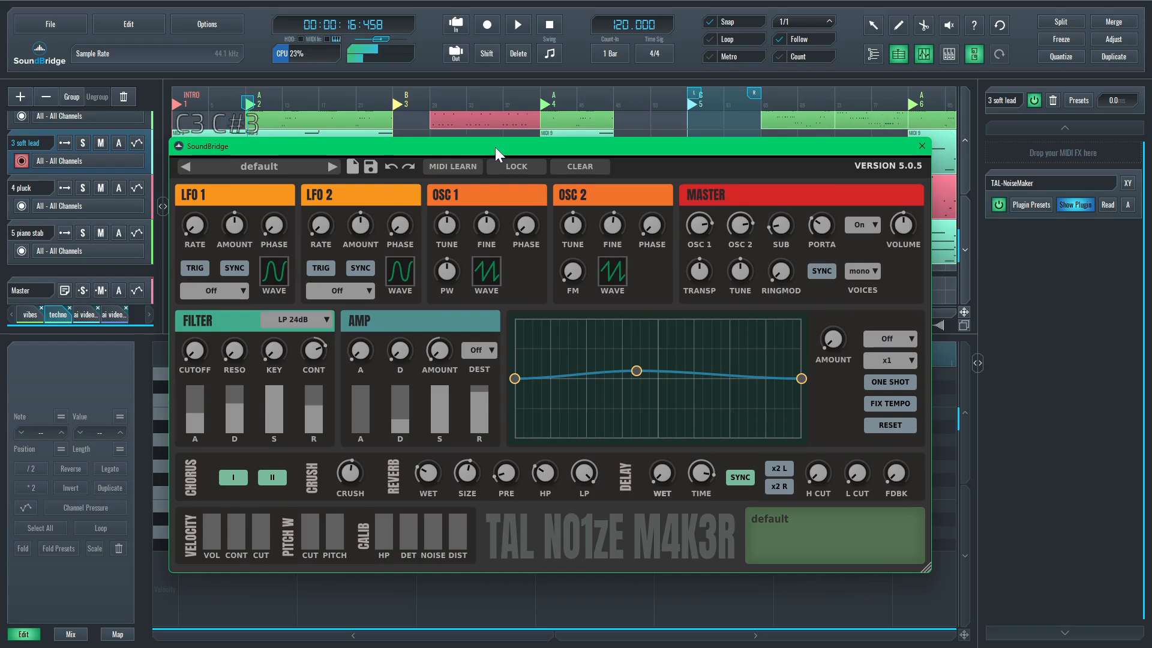
pyautogui.press('a')
pyautogui.press('d')
pyautogui.press('s')
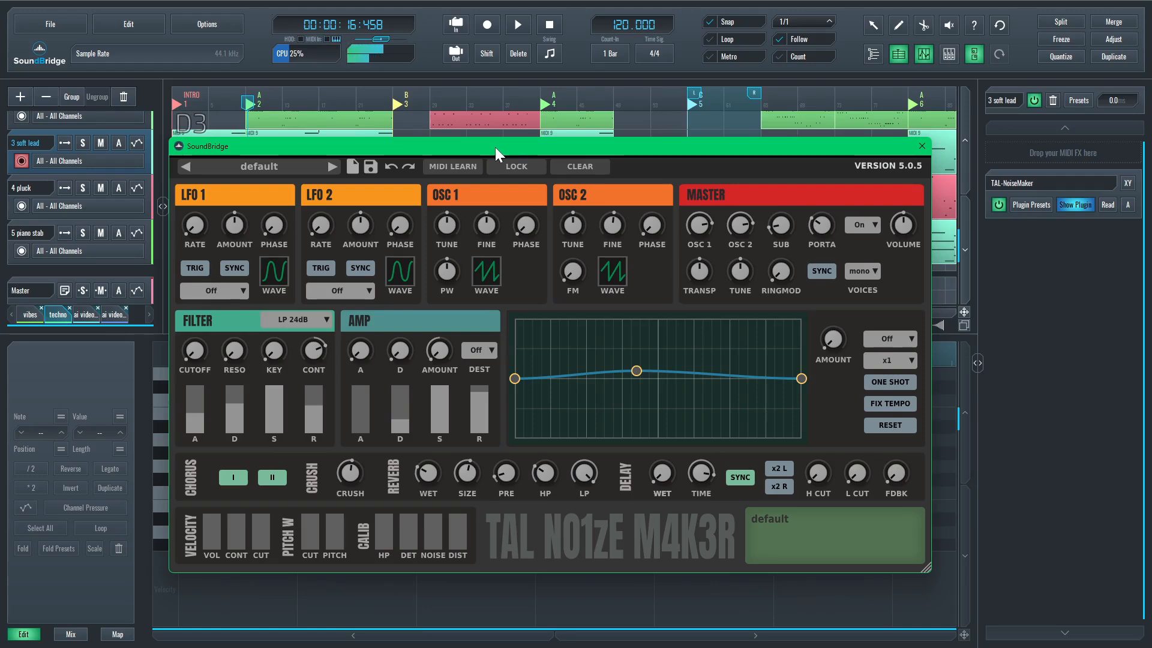
pyautogui.press('e')
pyautogui.press('f')
pyautogui.press('t')
pyautogui.press('f')
pyautogui.press('d')
pyautogui.press('e')
pyautogui.press('a')
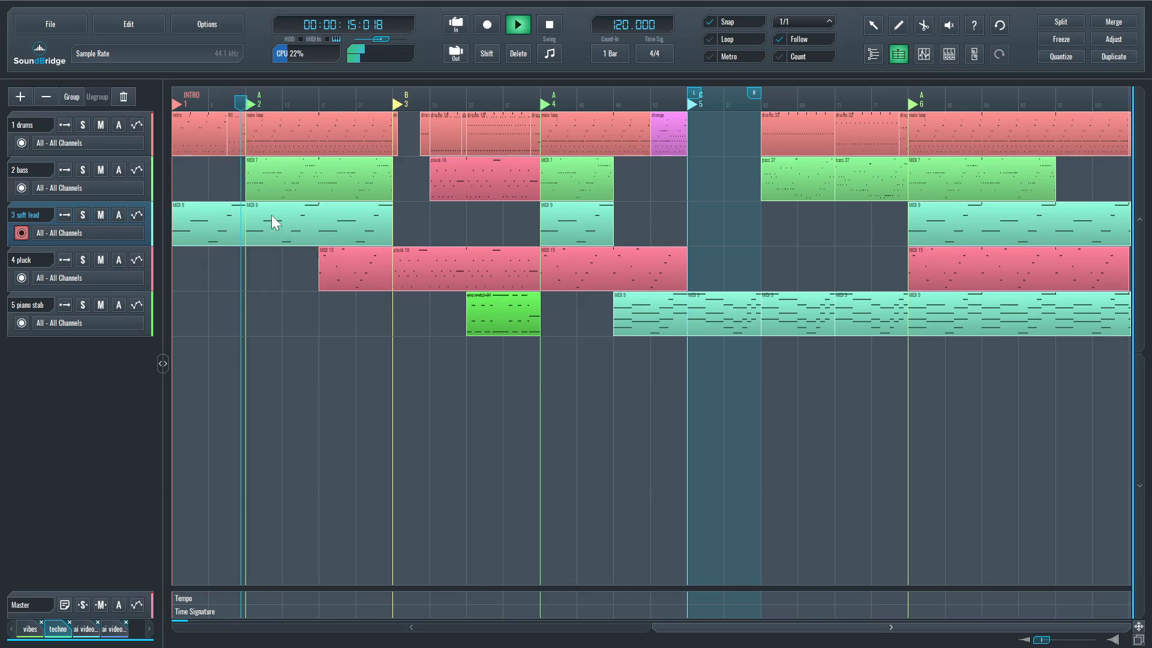
# Step: Stop playback and show the bass track's Pendulate plugin, moving its window for a clear view before closing it
pyautogui.click(34, 171)
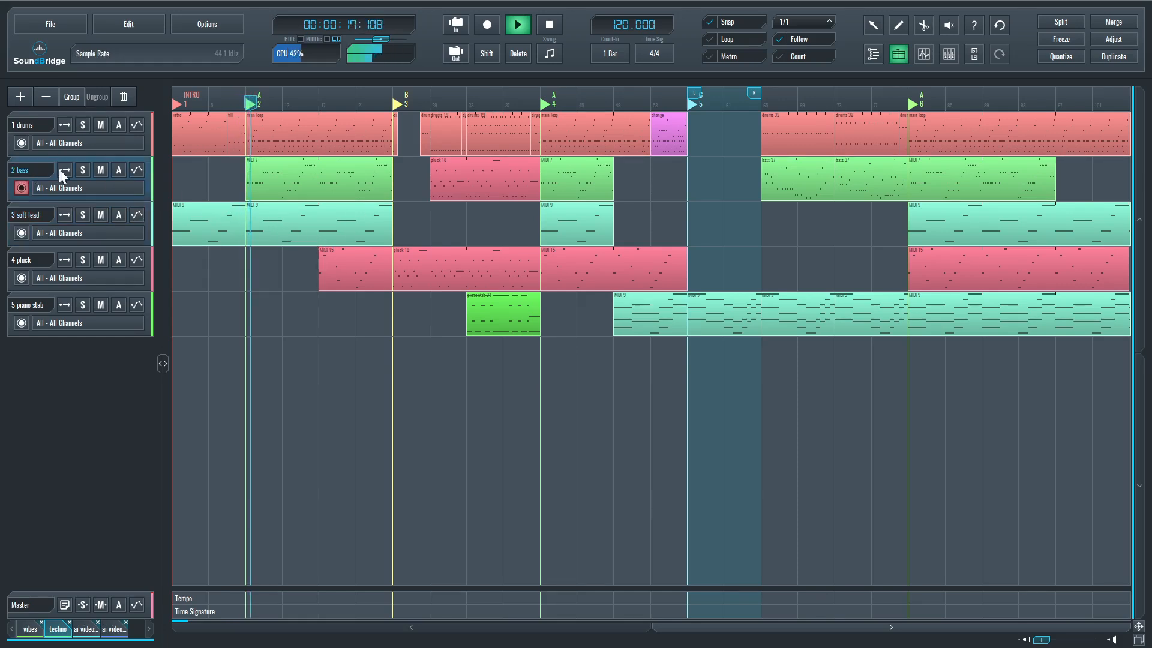
pyautogui.press('space')
pyautogui.click(1077, 208)
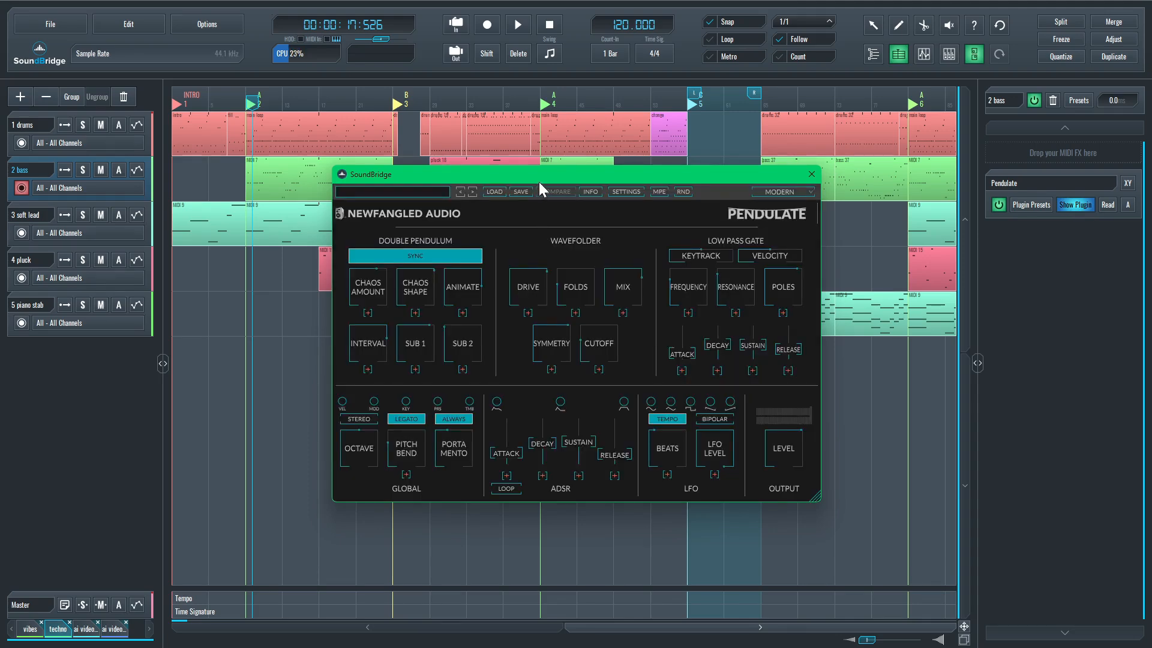
pyautogui.moveTo(553, 178); pyautogui.dragTo(465, 183)
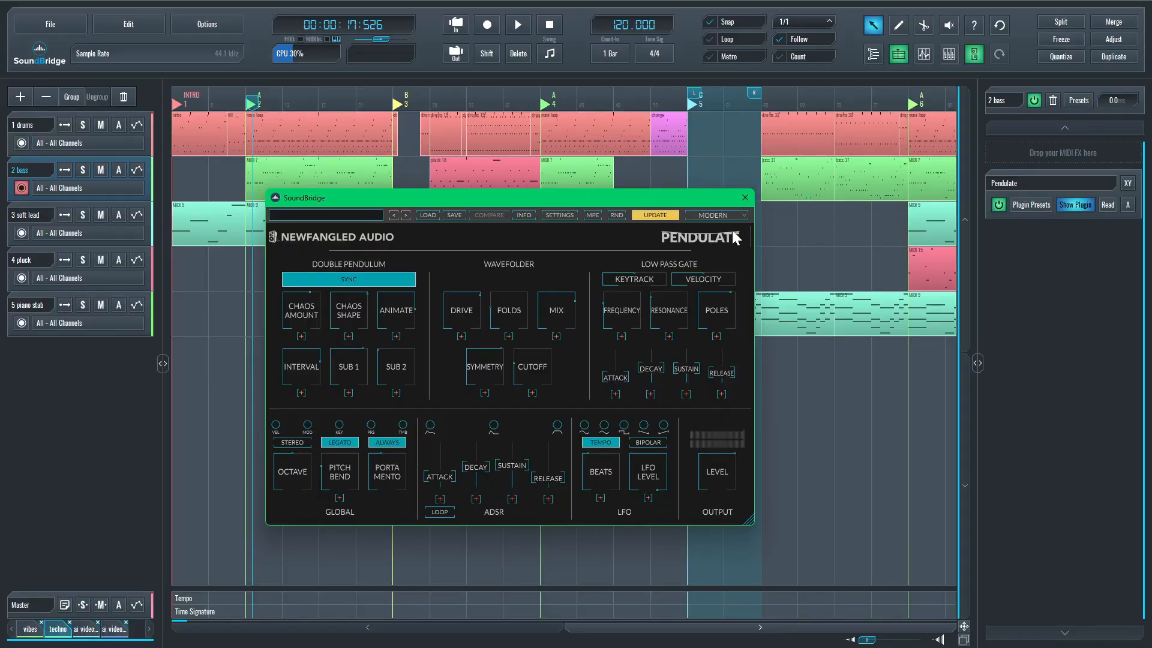
pyautogui.click(745, 198)
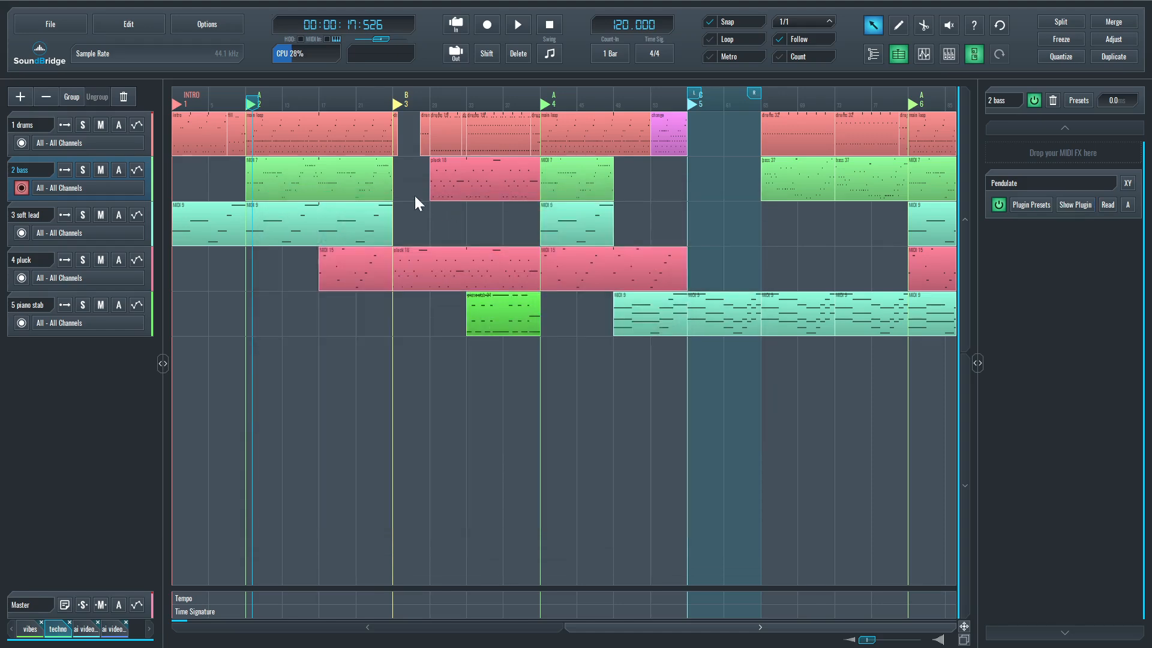
# Step: Listen to the opening of the first section A, where the bass enters, and stop playback
pyautogui.press('space')
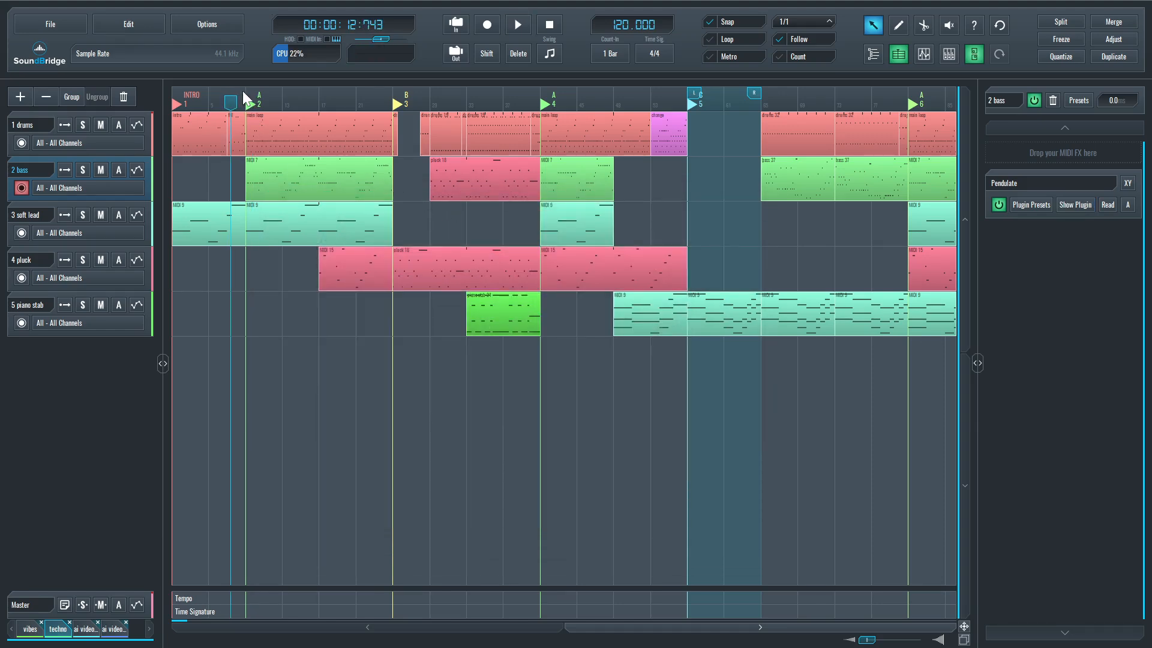
pyautogui.click(247, 102)
pyautogui.press('space')
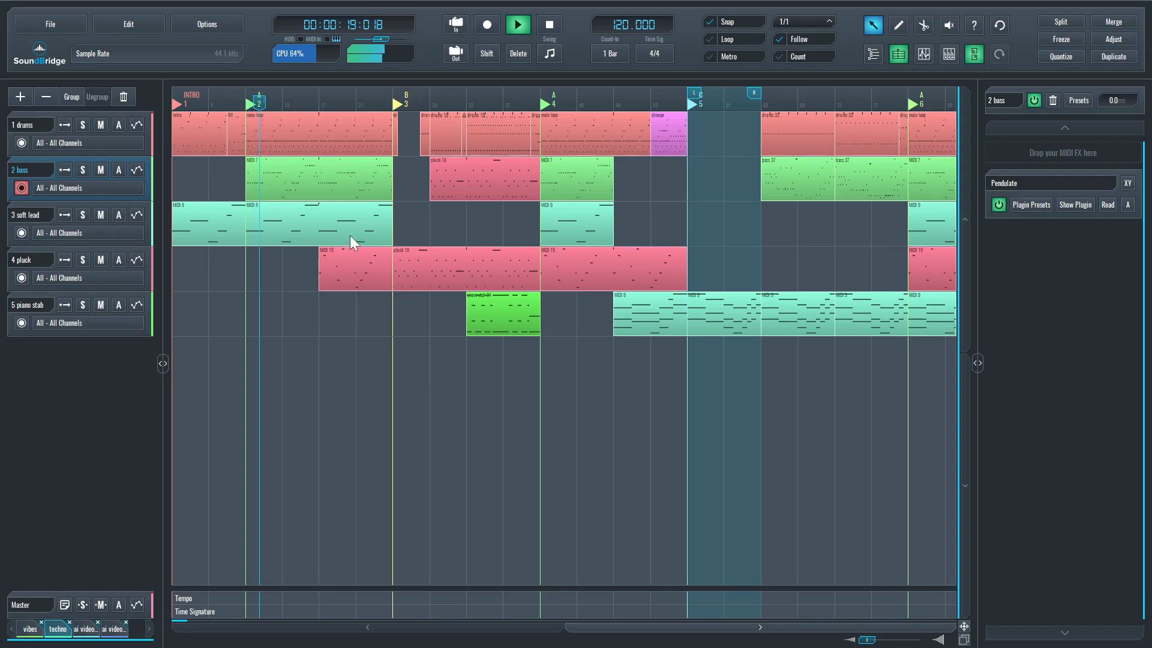
pyautogui.press('space')
# Step: Open the bass track's first section A clip in the piano roll and listen to its opening notes
pyautogui.doubleClick(284, 170)
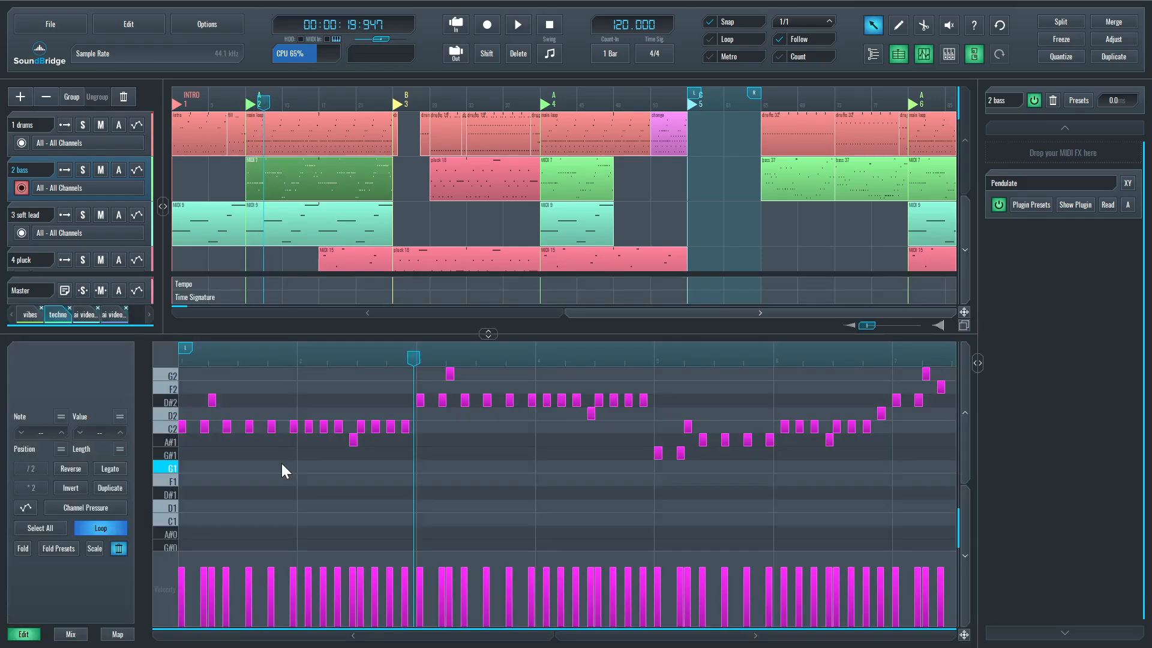
pyautogui.scroll(1, 251, 454)
pyautogui.press('space')
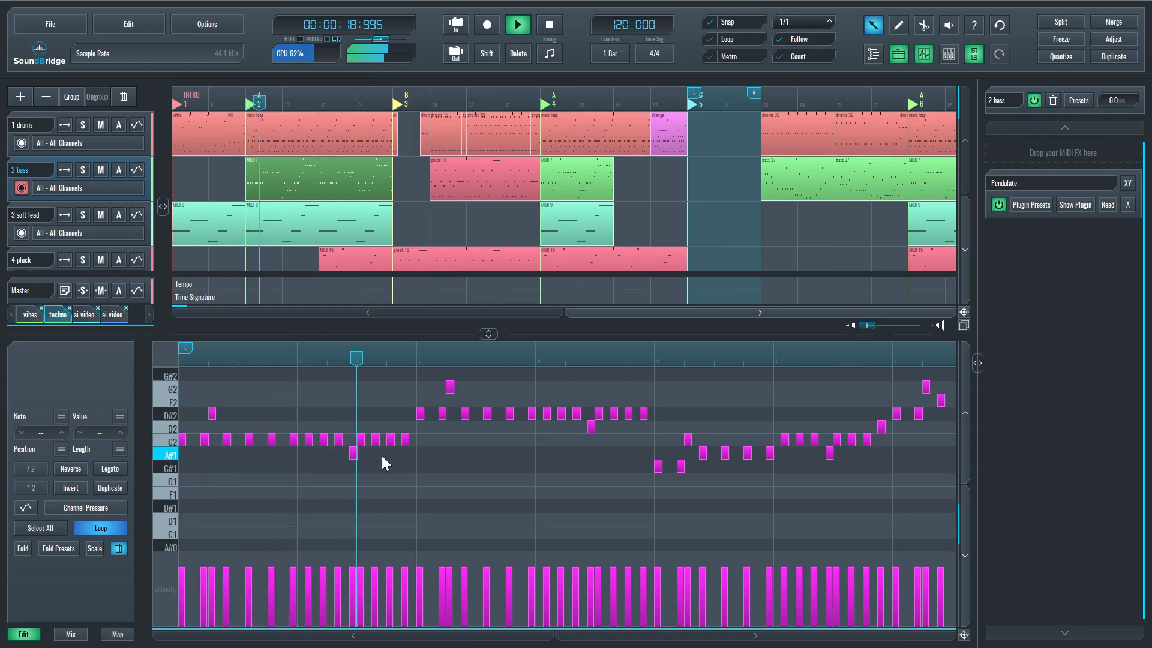
pyautogui.press('space')
# Step: Select the bass clip's C2 notes, D#2 run and following lower phrase in turn, and play the clip's closing notes
pyautogui.moveTo(430, 443); pyautogui.dragTo(183, 442)
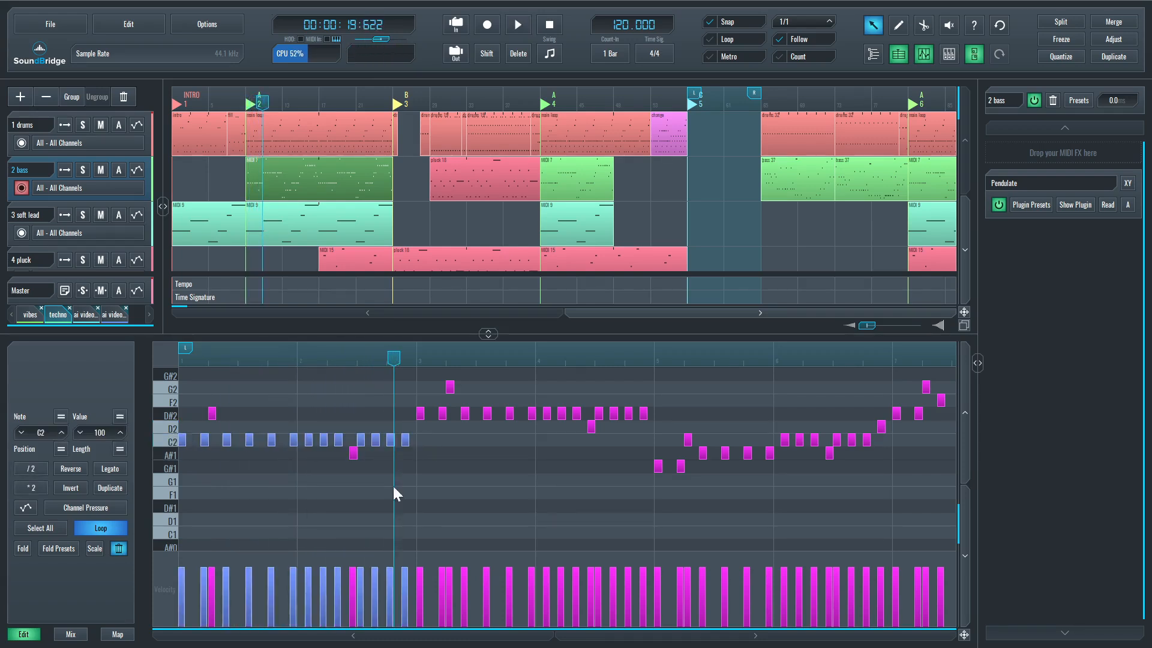
pyautogui.click(434, 438)
pyautogui.moveTo(404, 418); pyautogui.dragTo(699, 408)
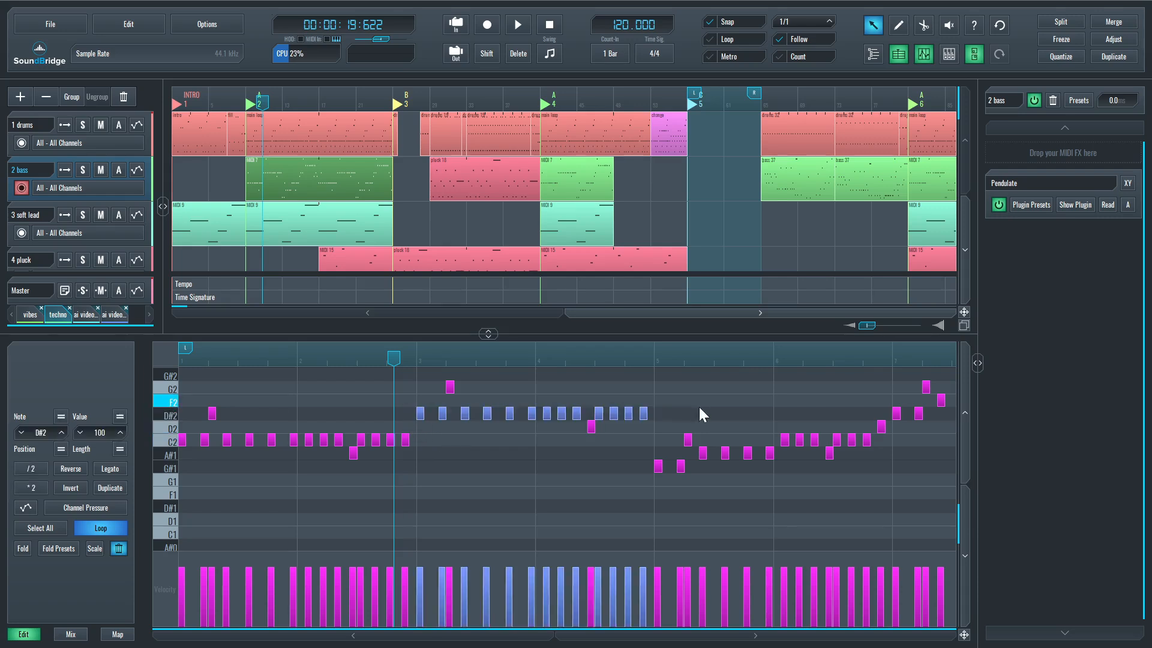
pyautogui.moveTo(644, 480); pyautogui.dragTo(887, 440)
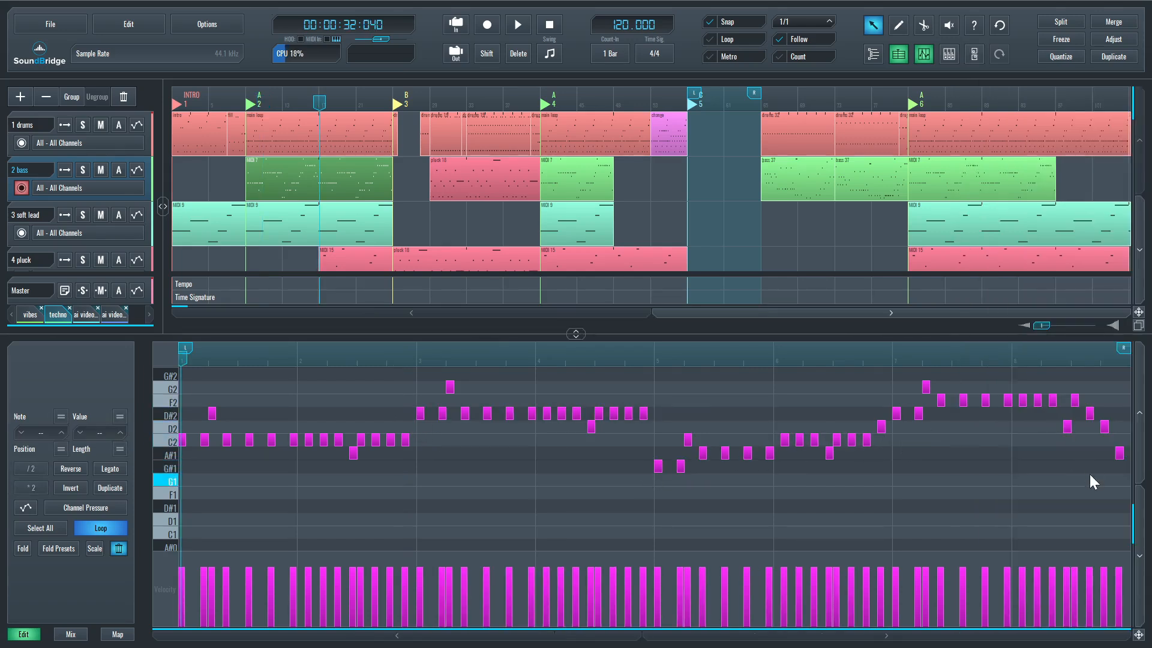
pyautogui.click(1011, 358)
pyautogui.press('space')
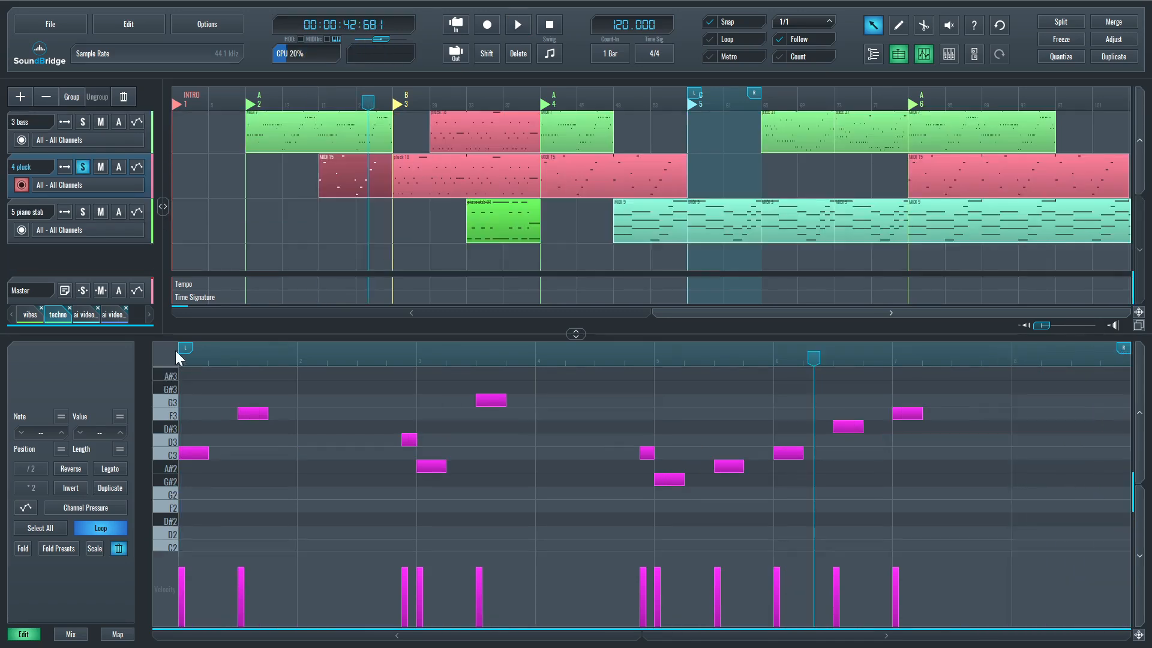
# Step: Listen to the soloed pluck clip from its start and bring up the pluck track's Capsule instrument rack
pyautogui.click(179, 358)
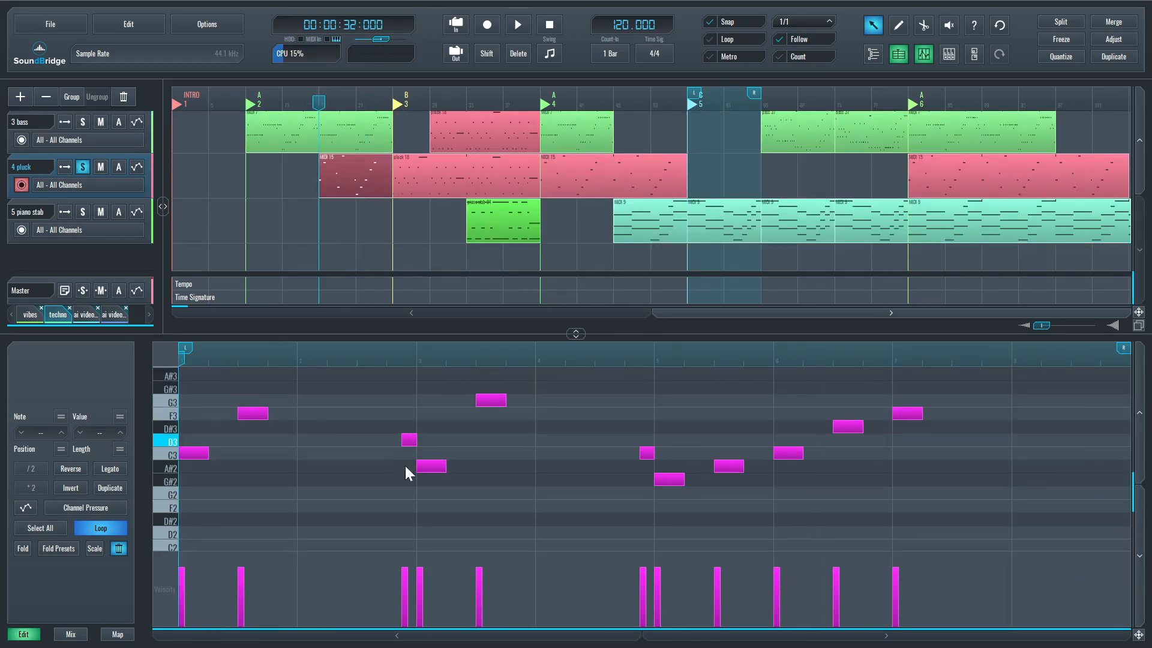
pyautogui.press('space')
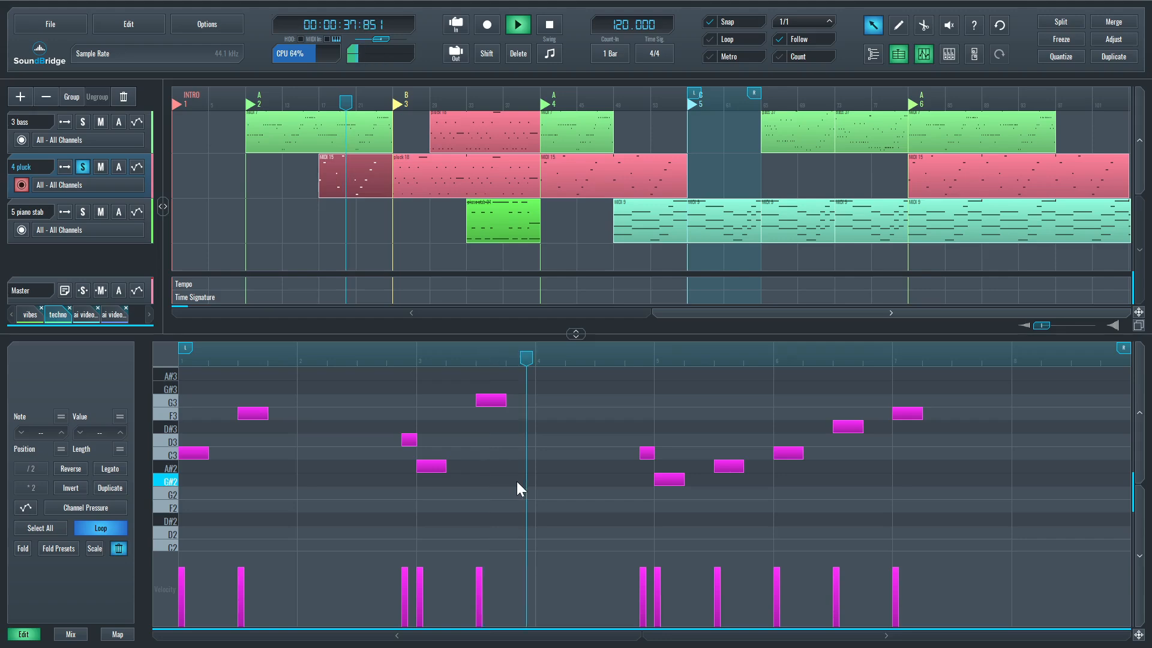
pyautogui.press('space')
pyautogui.press('F5')
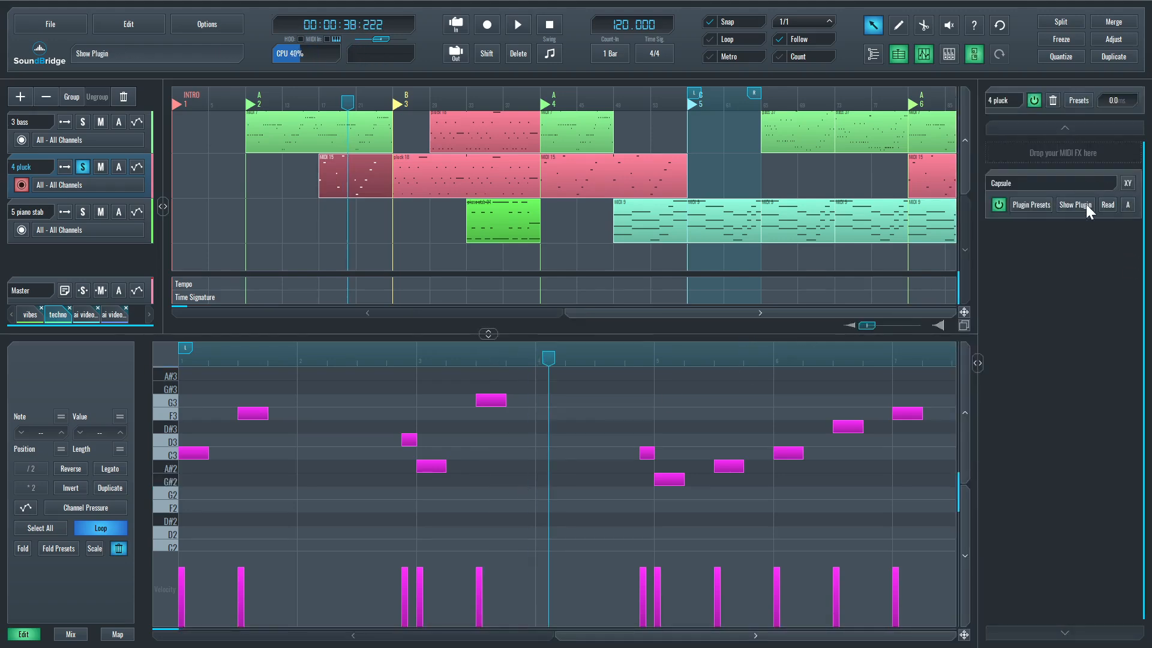
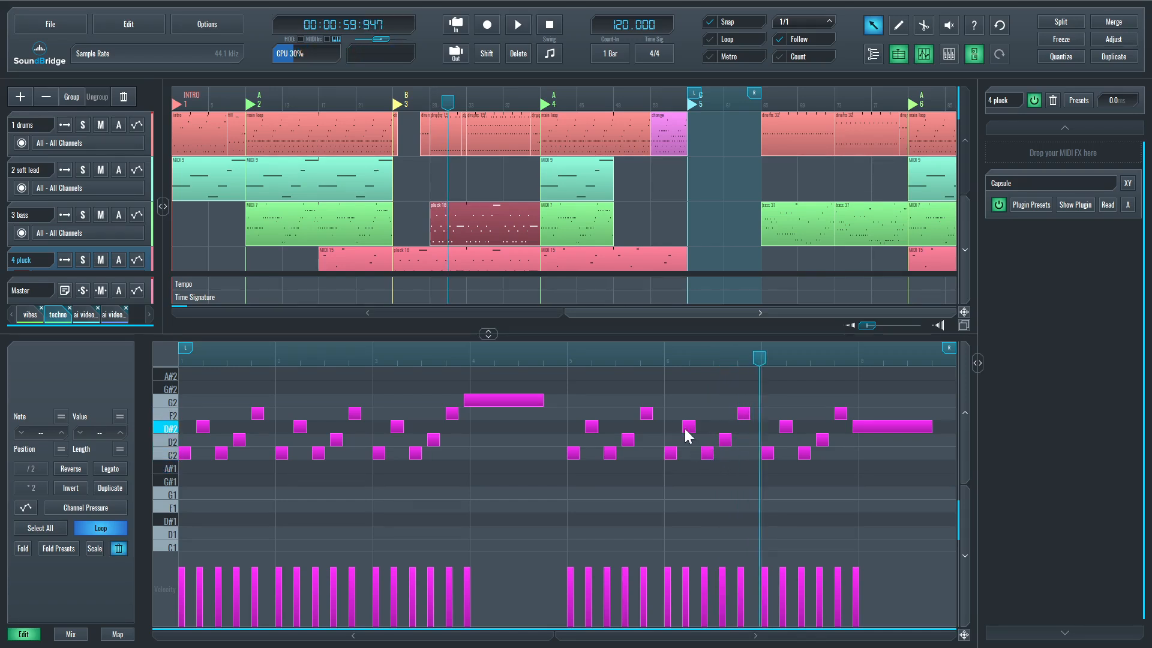
# Step: Close the piano roll and listen to section B from 01:04, where the piano stab clip enters, selecting that clip
pyautogui.press('e')
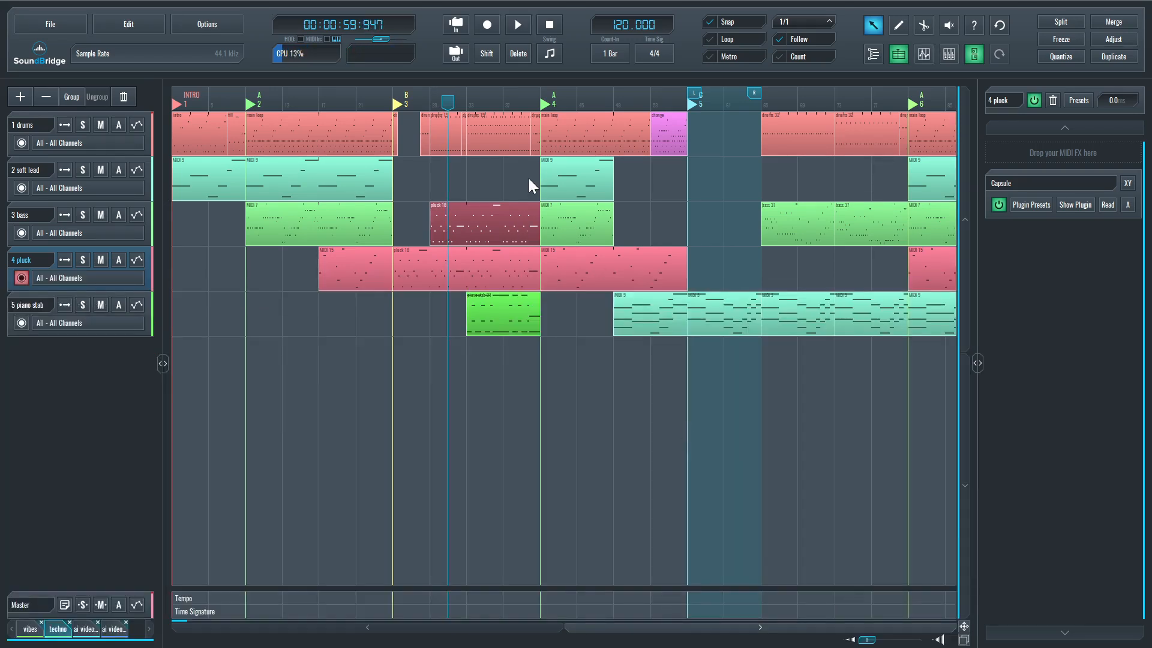
pyautogui.click(465, 99)
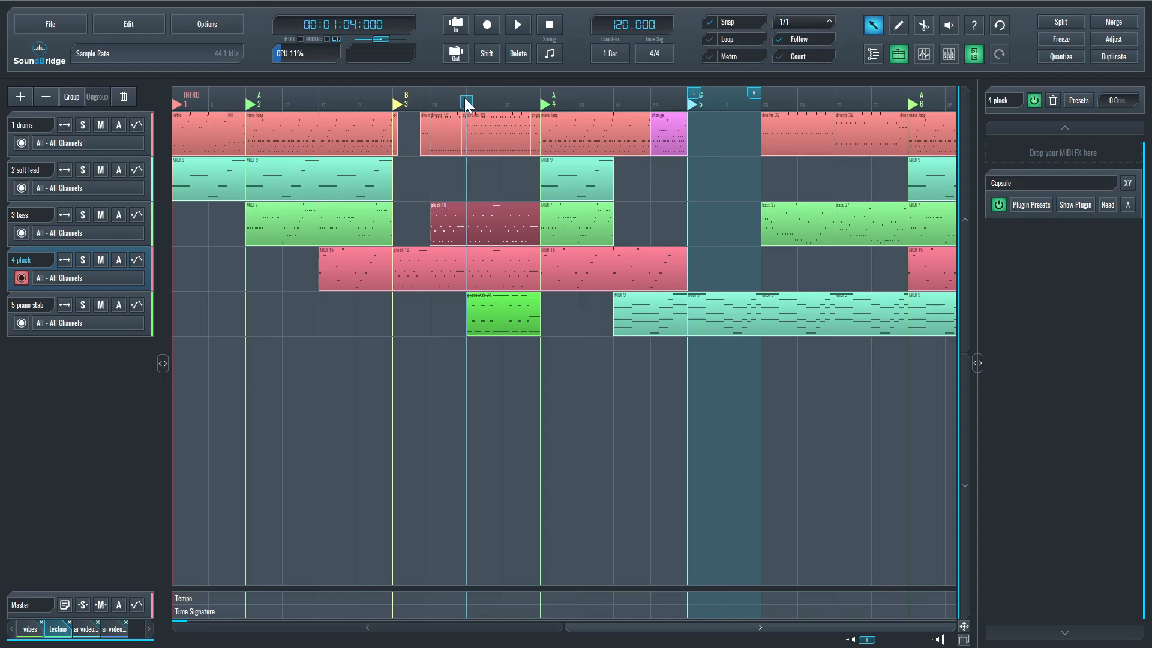
pyautogui.press('space')
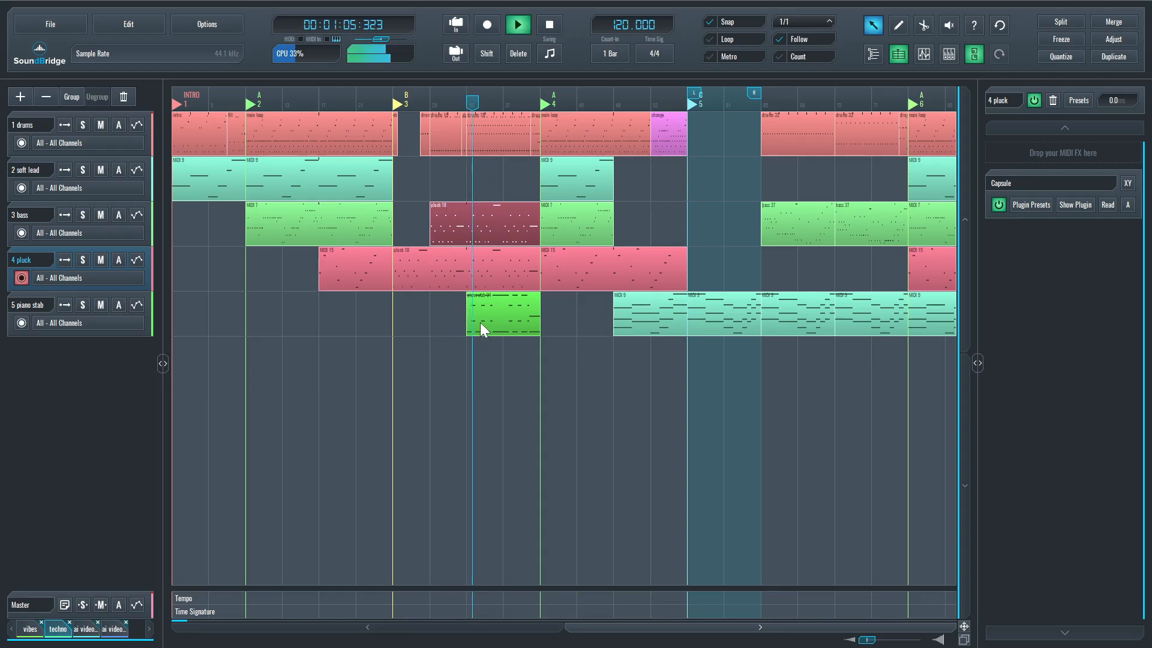
pyautogui.click(481, 320)
pyautogui.press('space')
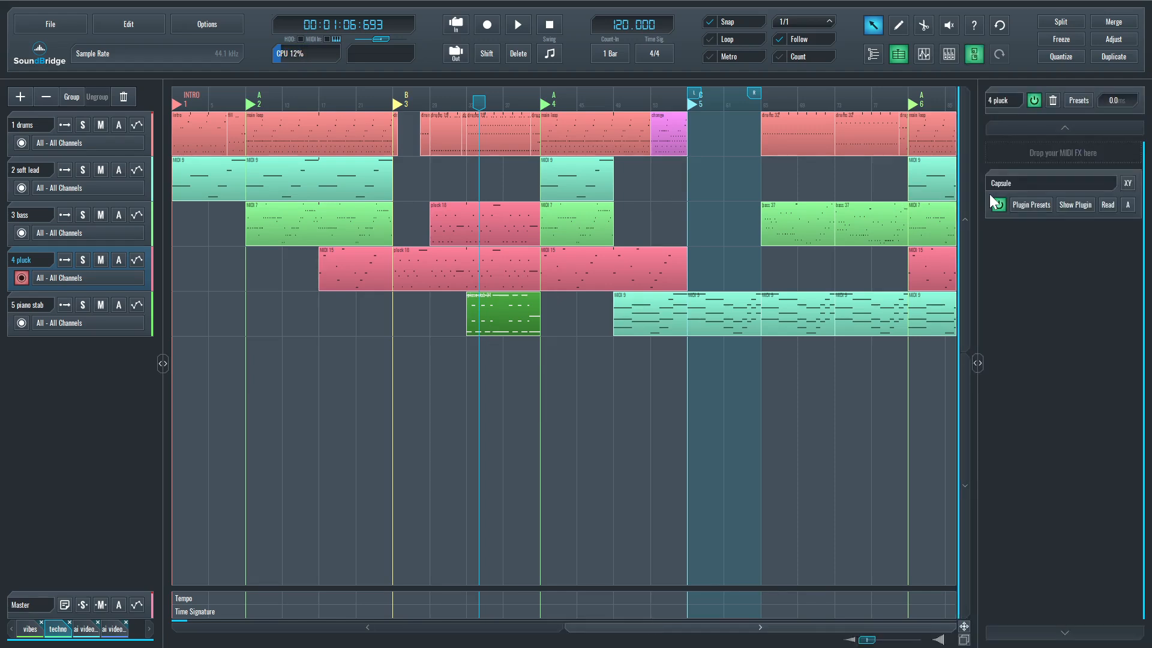
# Step: Show the piano stab track's Vital plugin and switch off oscillator 1 to isolate the sampler layer
pyautogui.click(30, 303)
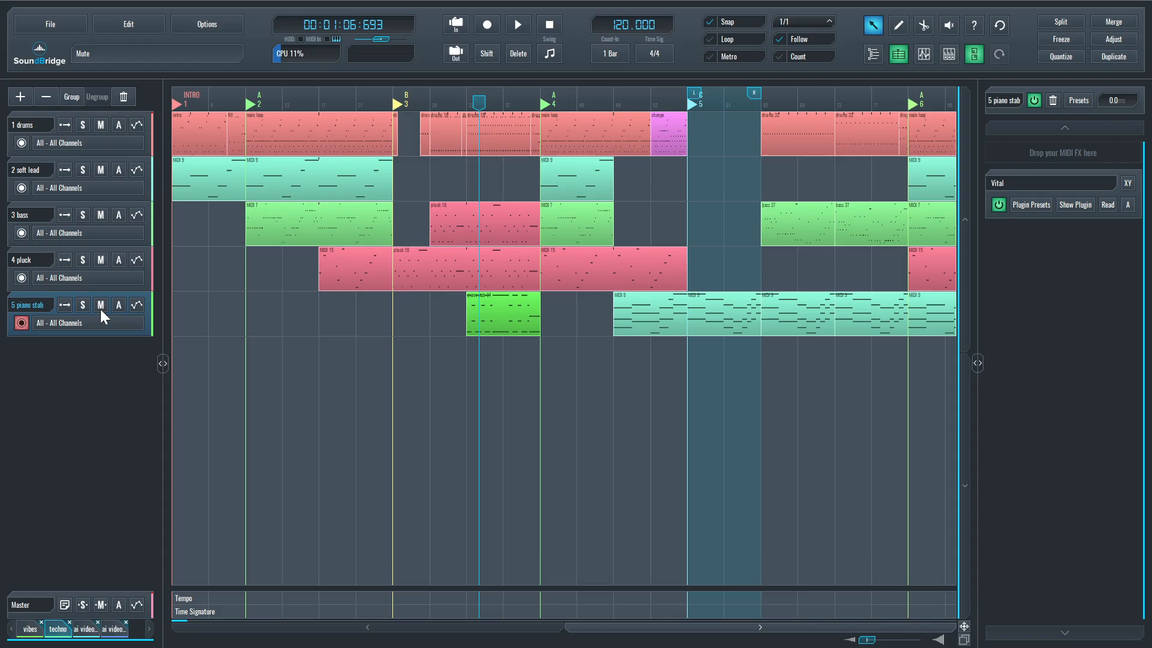
pyautogui.click(1073, 205)
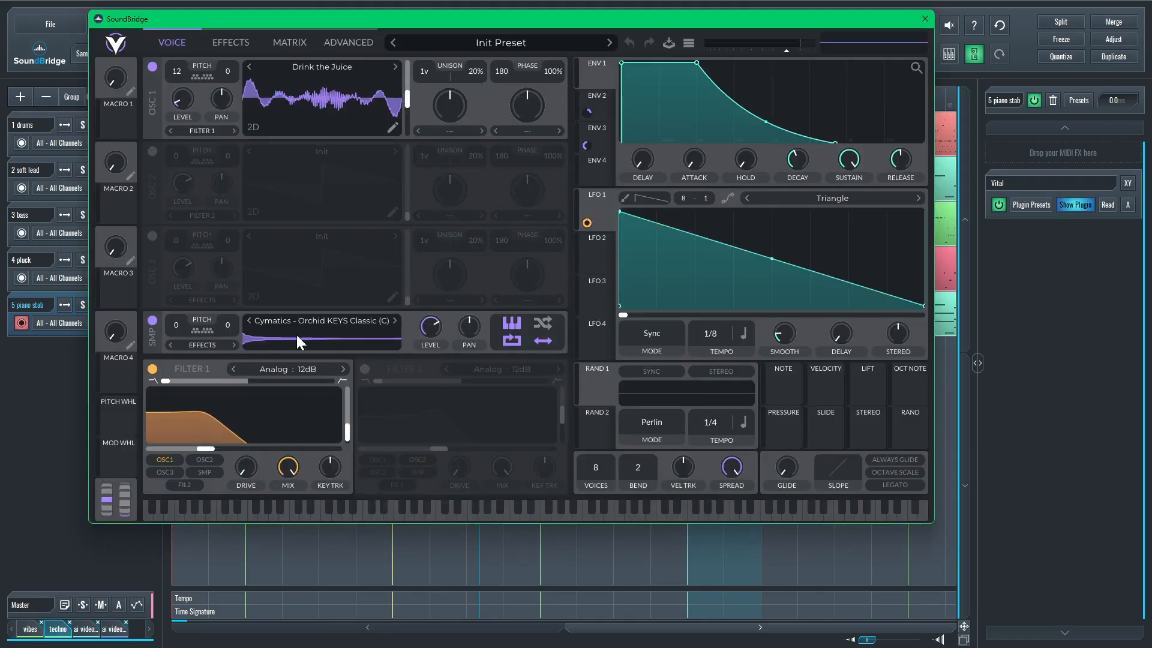
pyautogui.click(153, 67)
# Step: Listen to the soloed piano stab from 01:04 with only Vital's sampler active, keeping the plugin window in view
pyautogui.moveTo(270, 24); pyautogui.dragTo(313, 389)
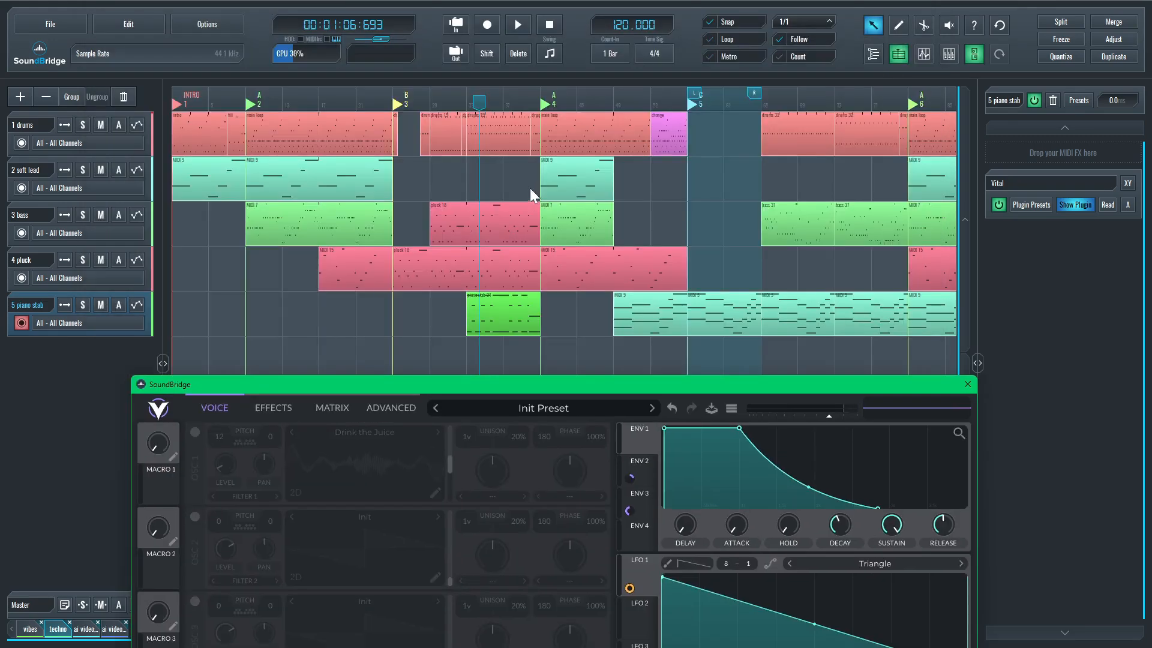
pyautogui.click(472, 108)
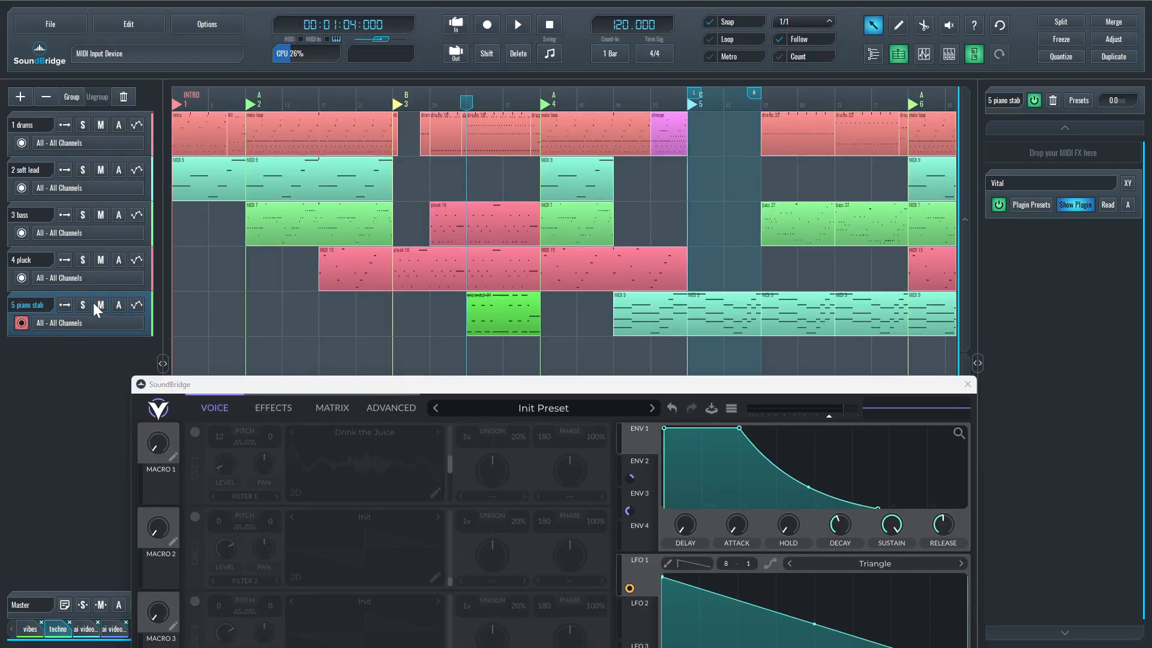
pyautogui.press('space')
pyautogui.moveTo(214, 384); pyautogui.dragTo(229, 82)
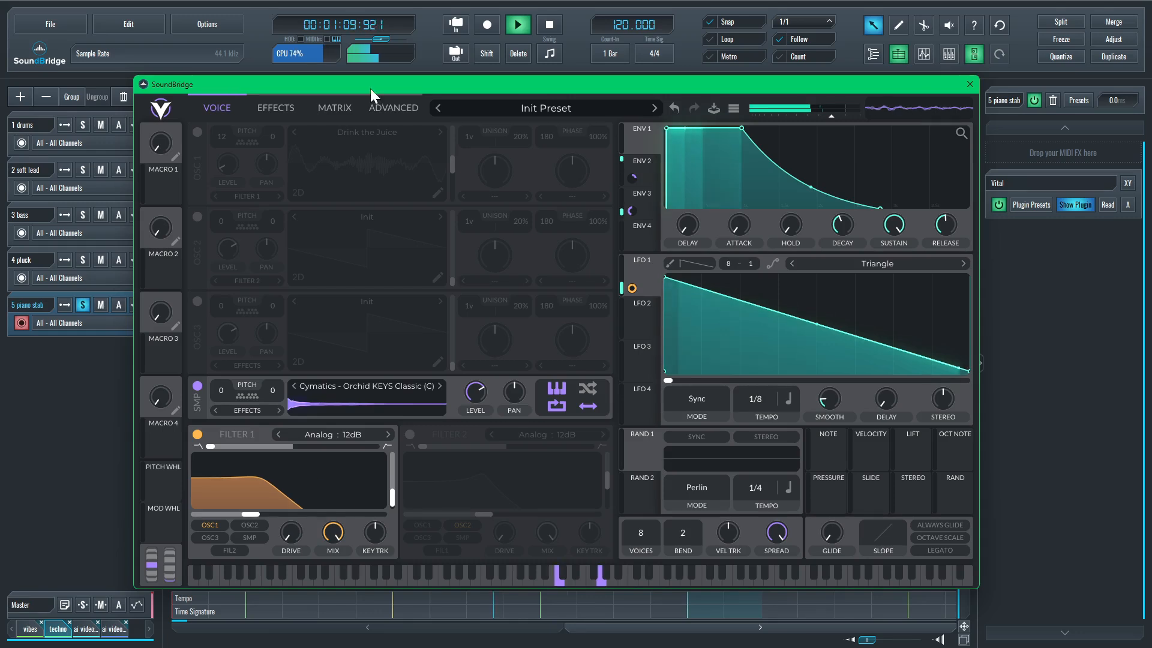
pyautogui.press('space')
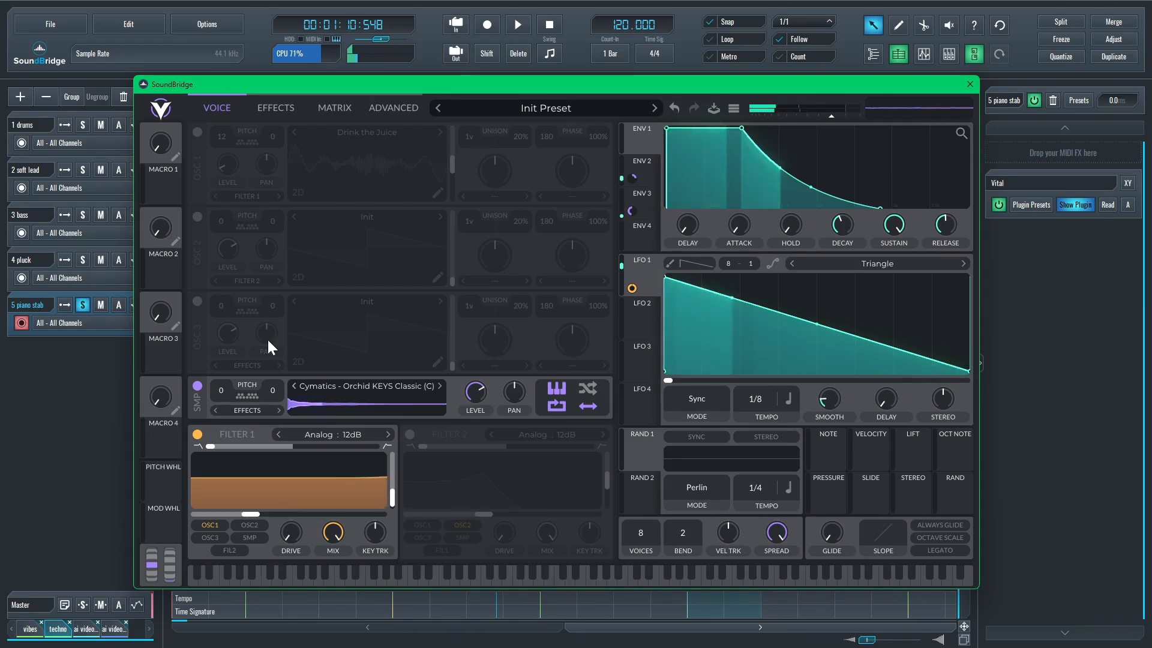
# Step: Switch off Vital's sampler, enable oscillator 1 and listen to the oscillator layer alone
pyautogui.click(196, 386)
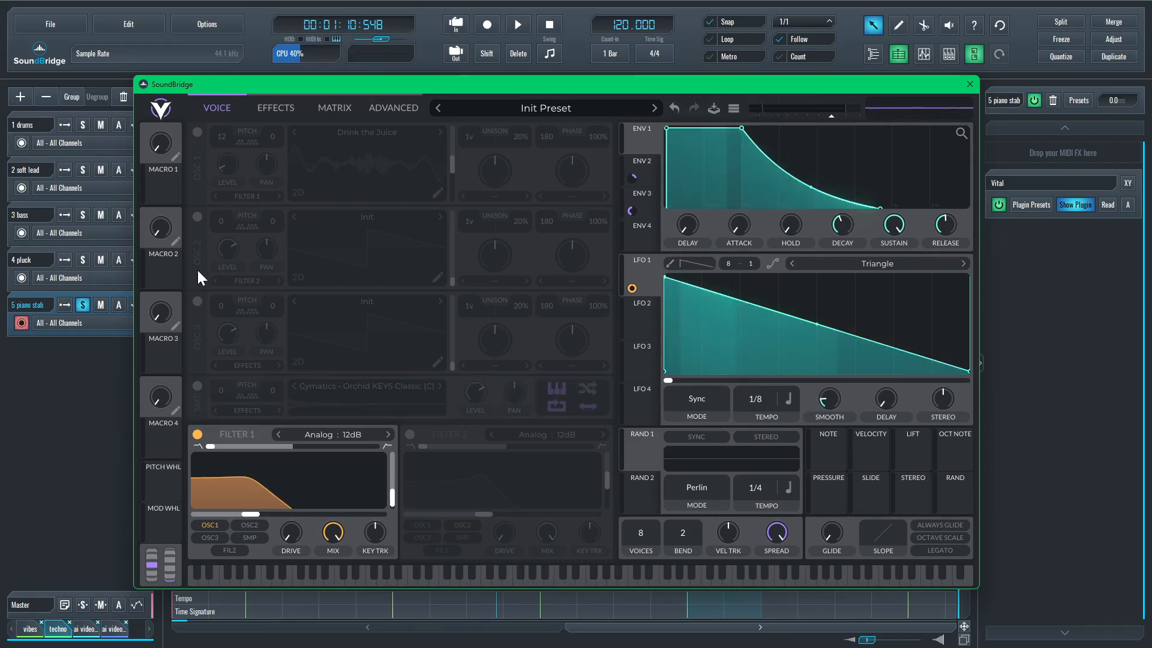
pyautogui.click(197, 132)
pyautogui.press('space')
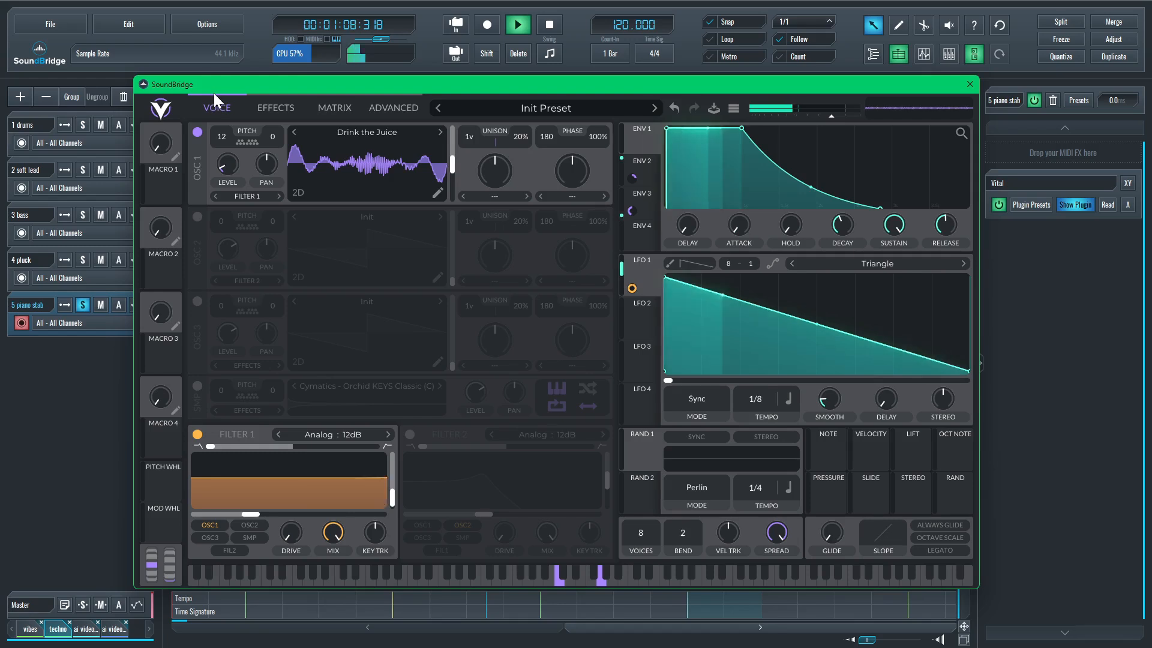
pyautogui.press('space')
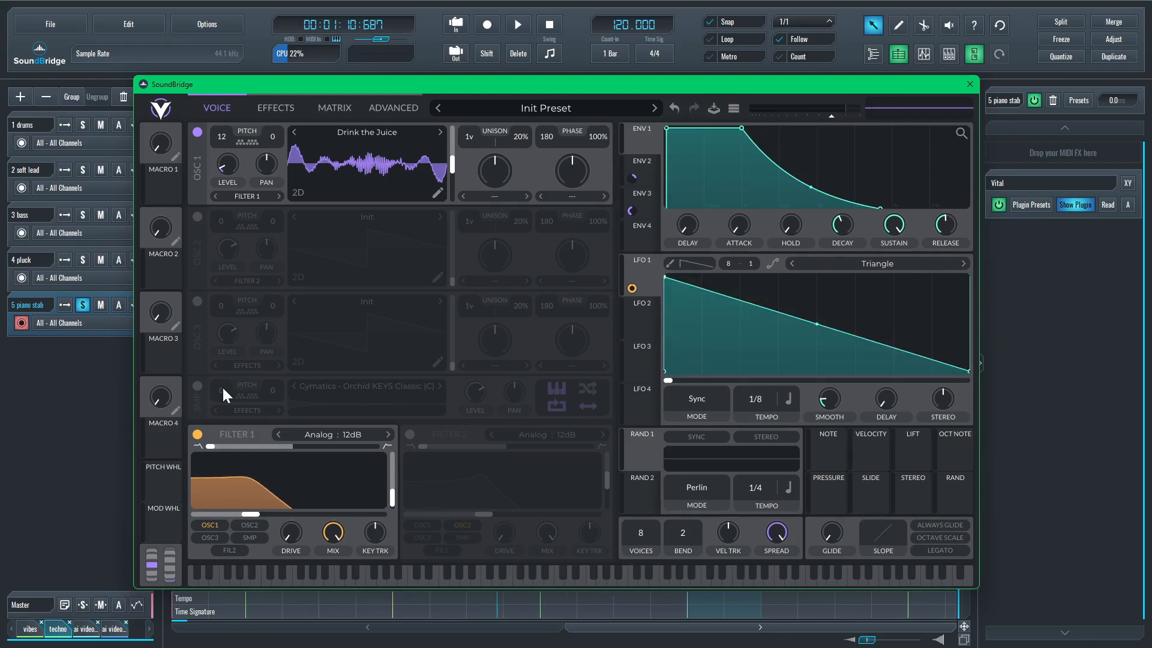
# Step: Switch Vital's sampler back on, listen to both piano stab layers together and close the plugin window
pyautogui.click(200, 388)
pyautogui.press('space')
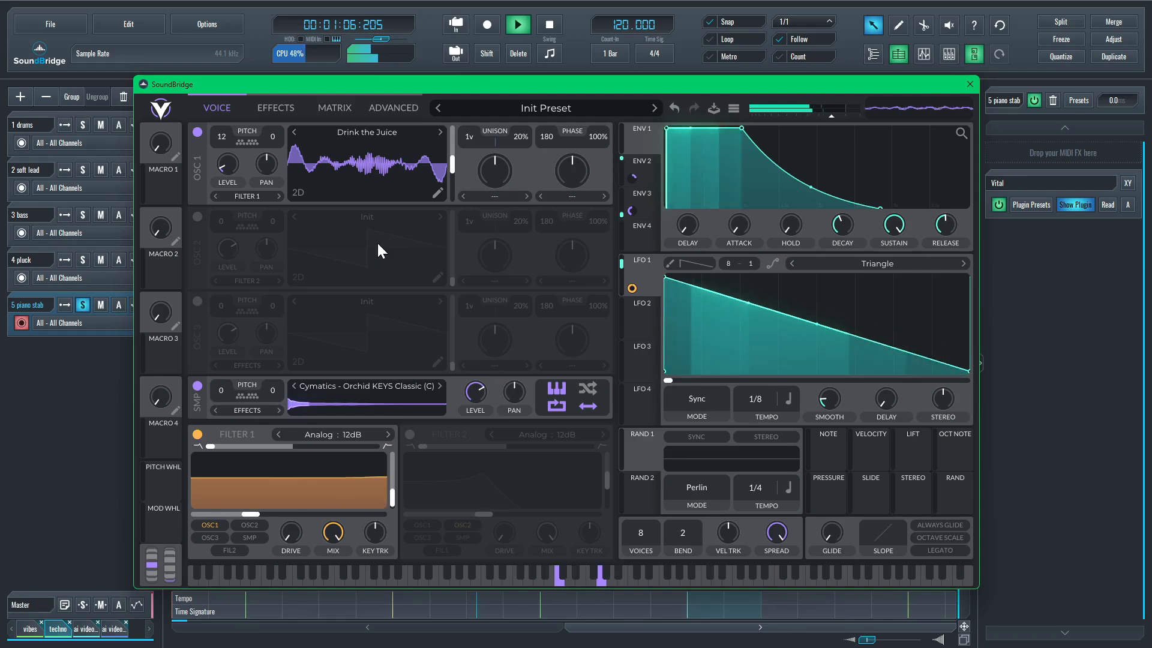
pyautogui.press('space')
pyautogui.click(971, 84)
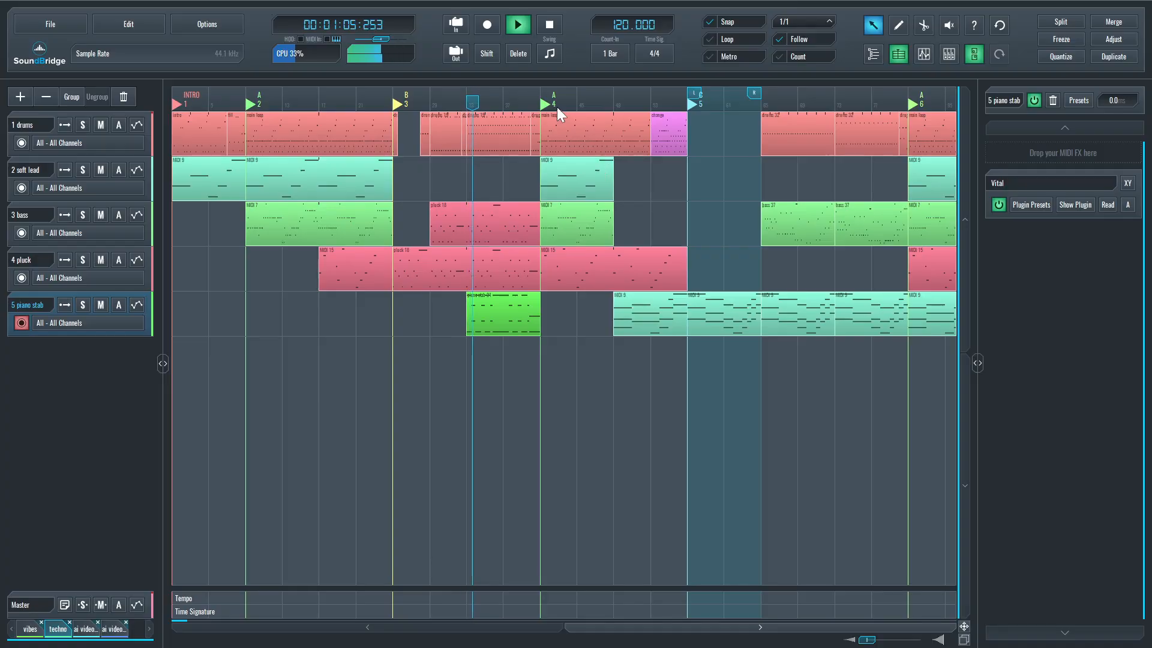
# Step: Listen to the transition from section B into the second section A, starting playback from 01:18
pyautogui.press('space')
pyautogui.click(541, 103)
pyautogui.click(523, 107)
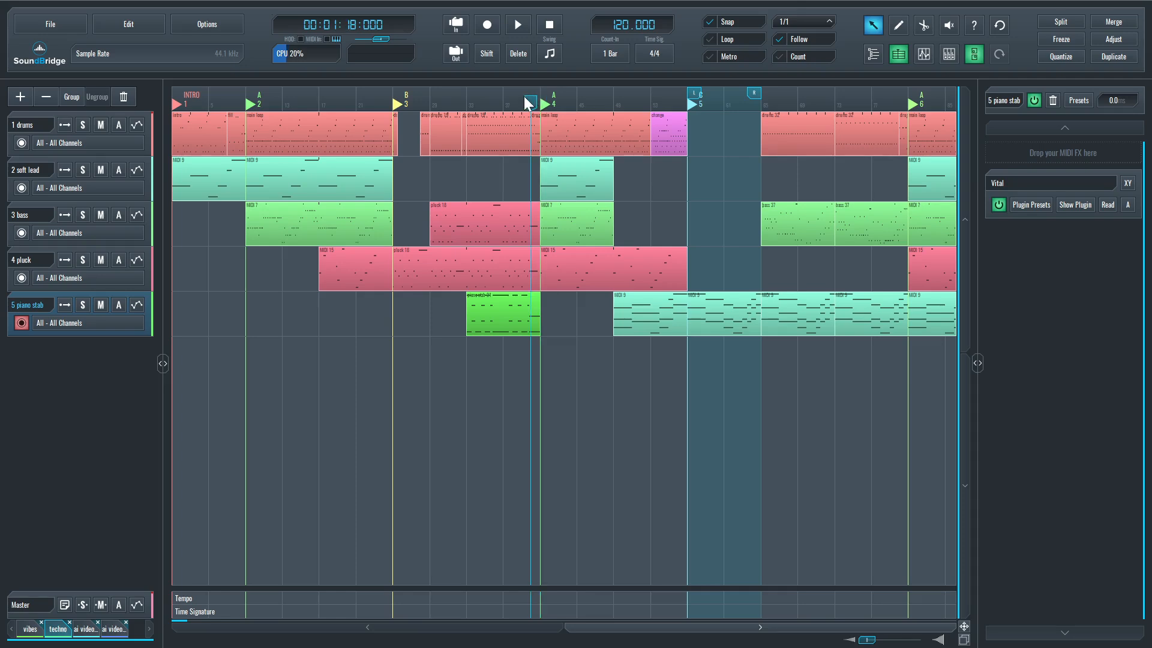
pyautogui.press('space')
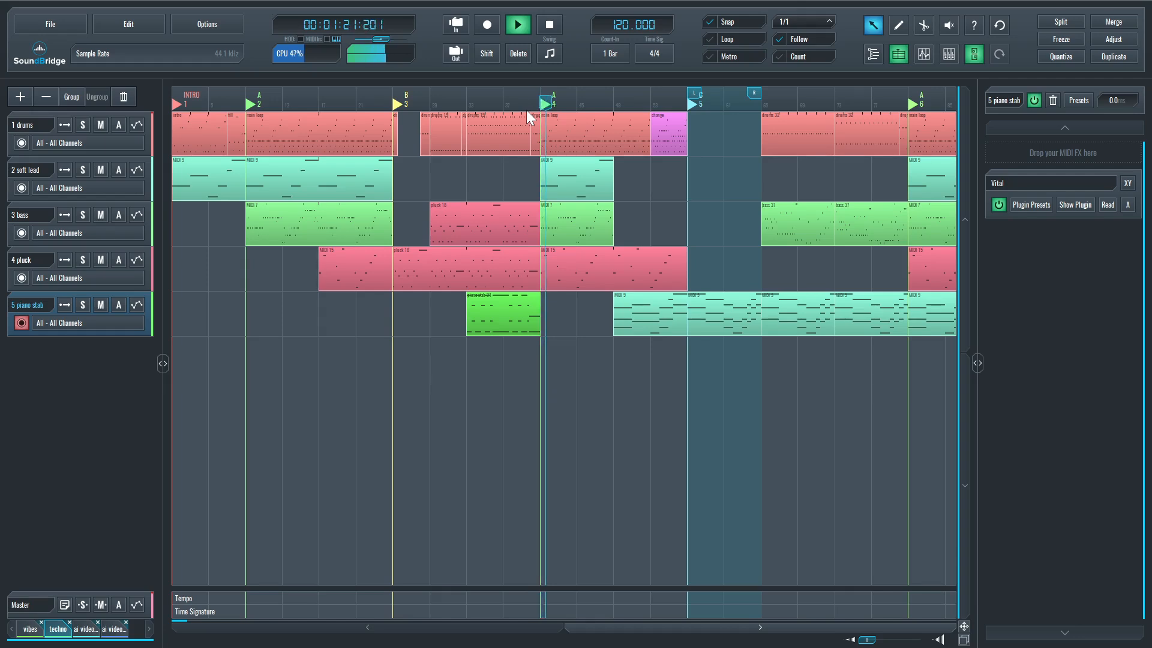
pyautogui.press('space')
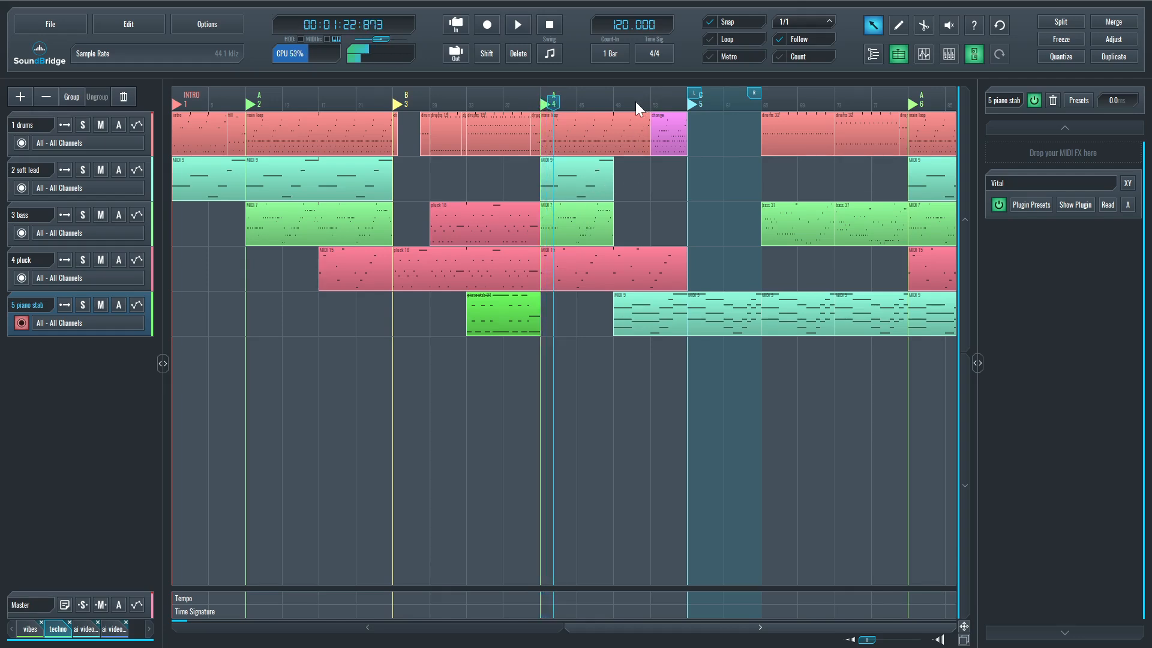
# Step: Compare which drum, soft lead, bass and pluck clips make up the first and second section A, highlighting each section's clips
pyautogui.click(614, 96)
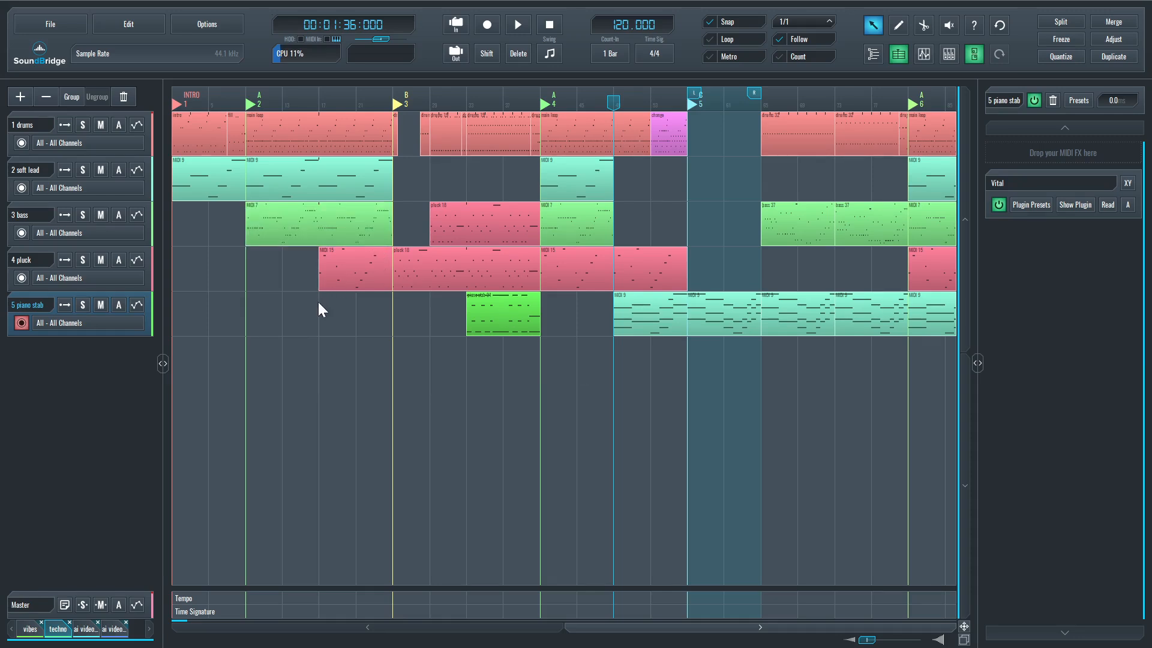
pyautogui.moveTo(253, 267); pyautogui.dragTo(295, 131)
pyautogui.click(318, 265)
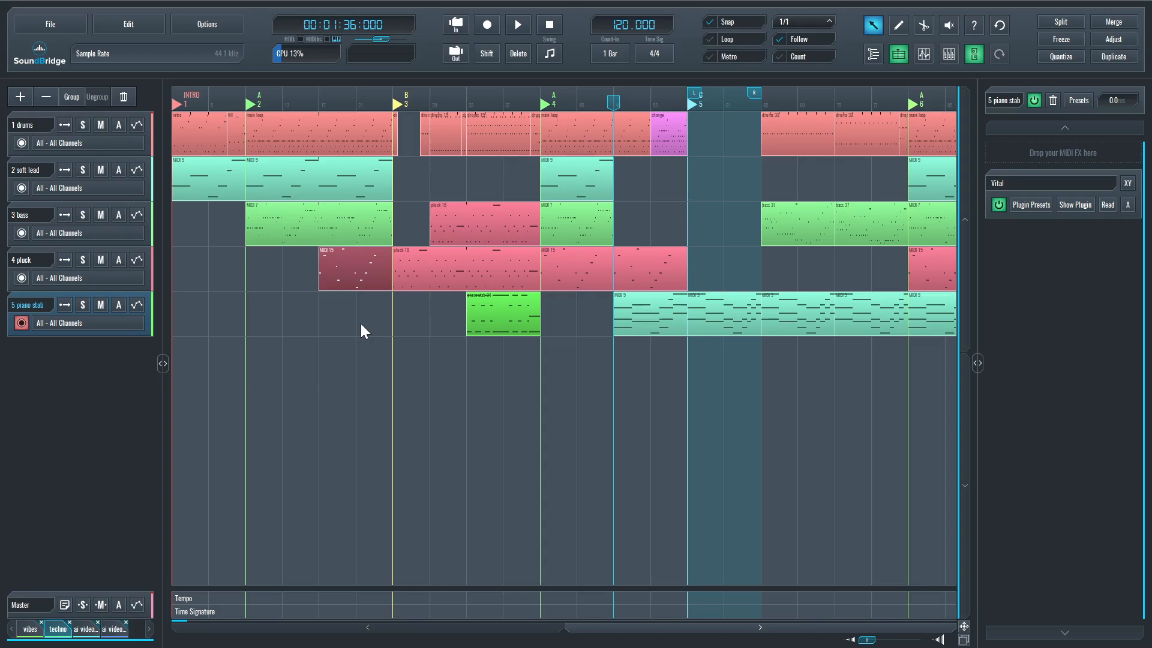
pyautogui.moveTo(562, 146); pyautogui.dragTo(562, 144)
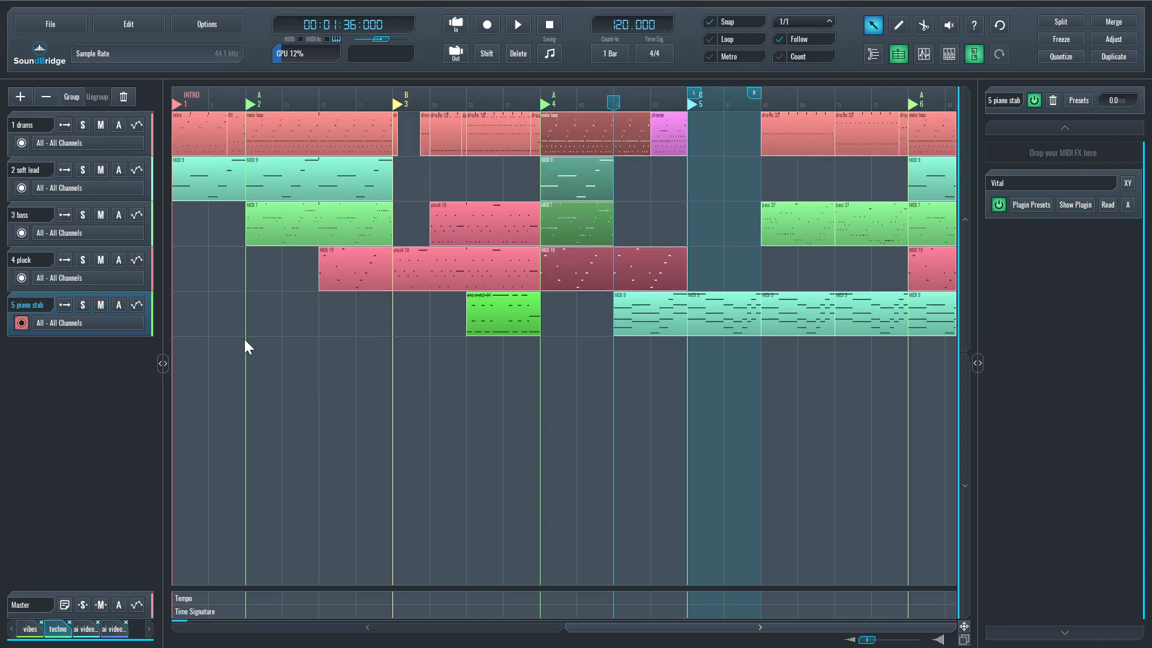
pyautogui.moveTo(346, 339); pyautogui.dragTo(342, 136)
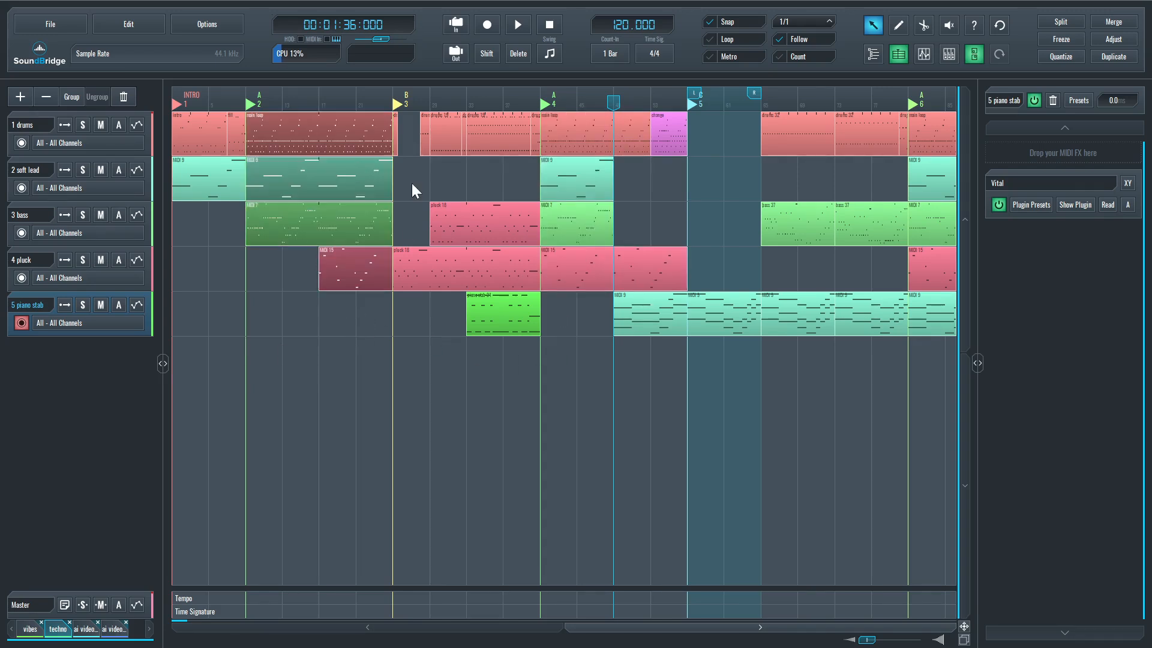
pyautogui.moveTo(651, 367); pyautogui.dragTo(640, 335)
pyautogui.moveTo(638, 272); pyautogui.dragTo(628, 232)
pyautogui.click(631, 182)
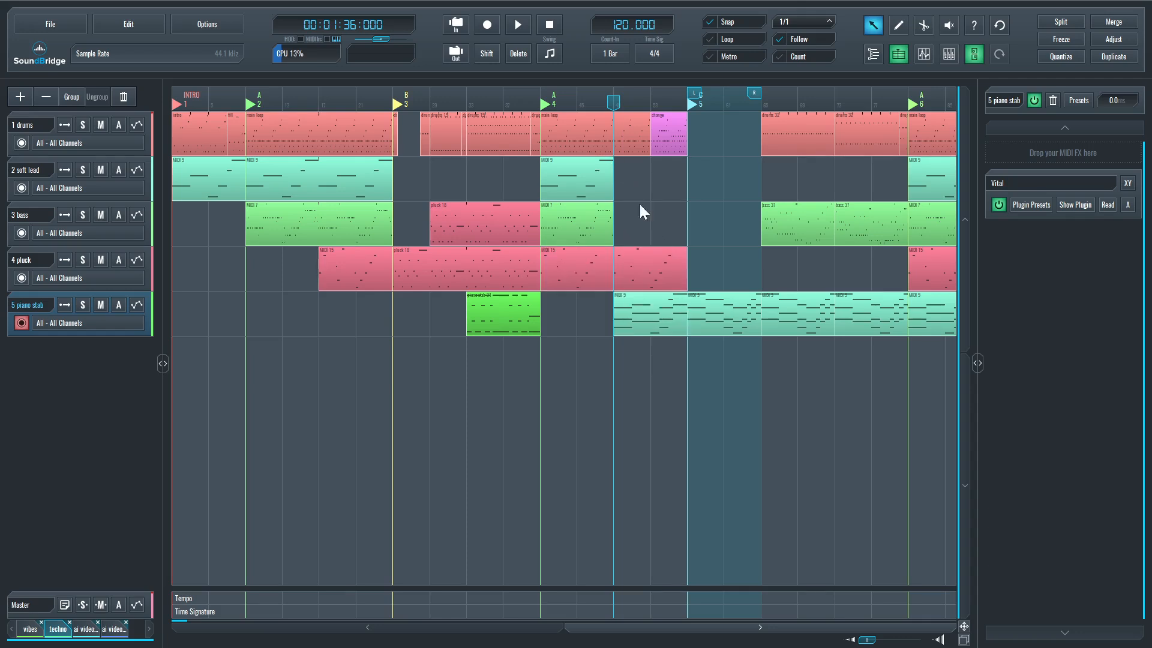
# Step: Listen to the second half of the second section A through to the start of section C
pyautogui.click(603, 104)
pyautogui.press('space')
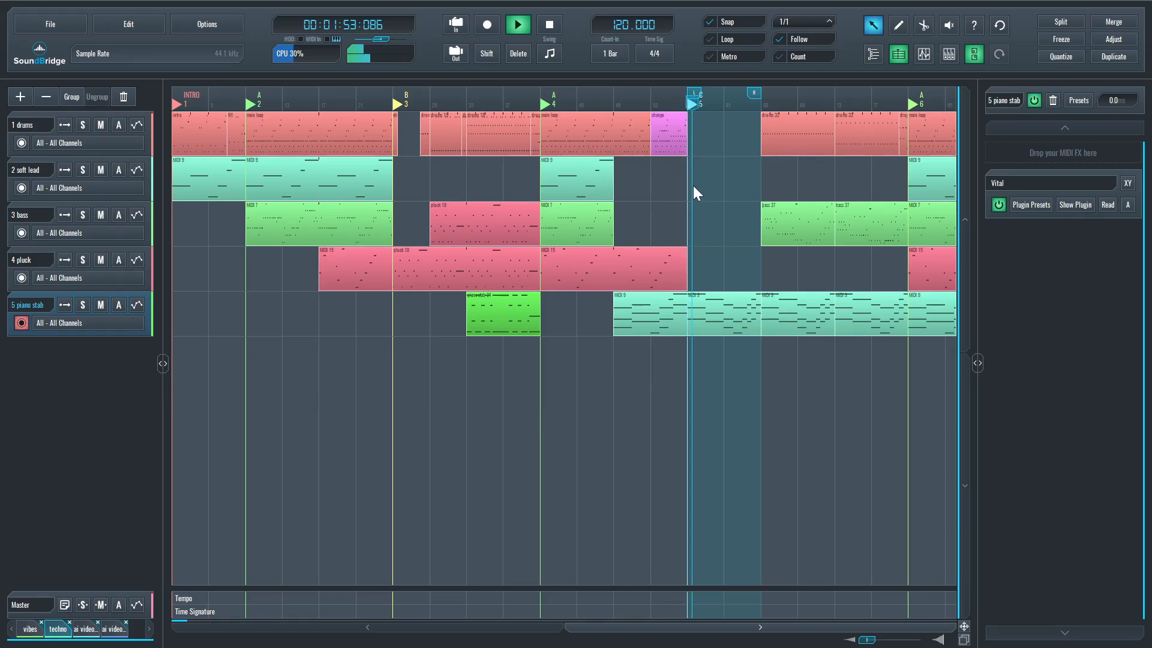
pyautogui.press('space')
# Step: Open the purple drum clip before section C, listen to its notes from the second bar and close the note editor
pyautogui.doubleClick(674, 142)
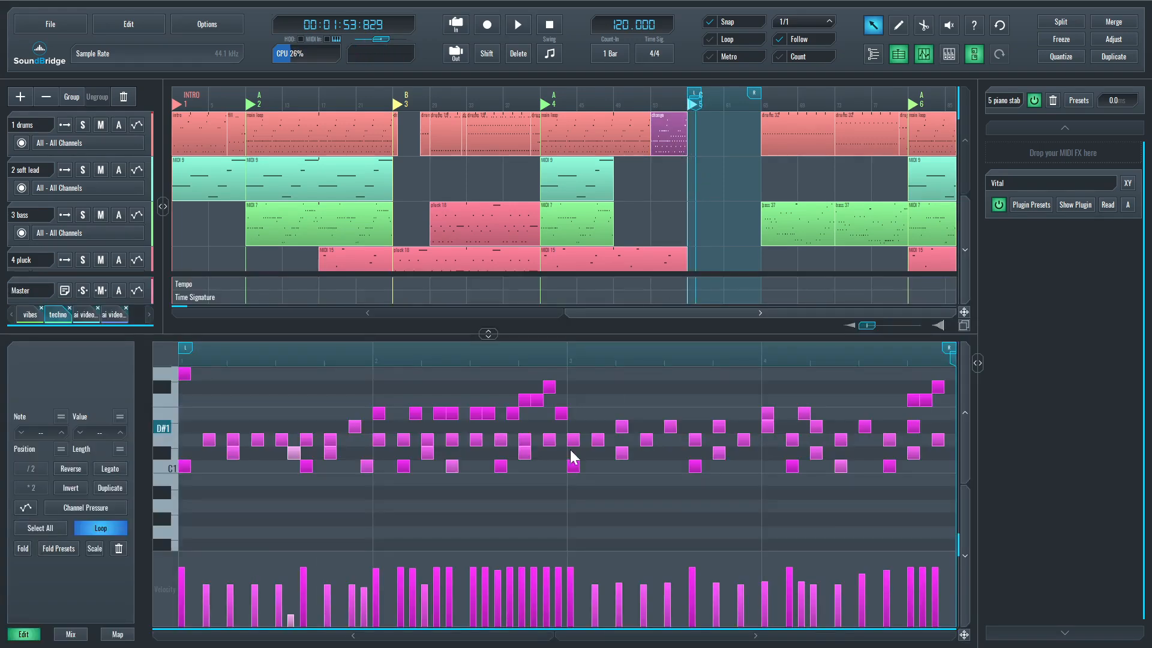
pyautogui.click(375, 359)
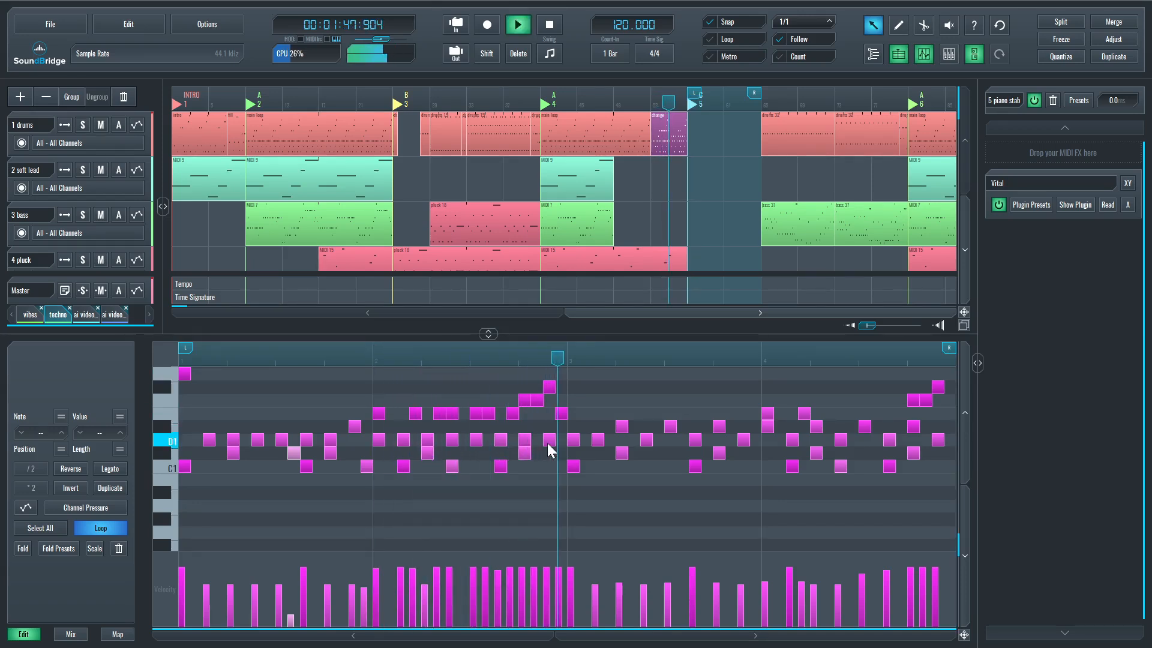
pyautogui.press('space')
pyautogui.press('e')
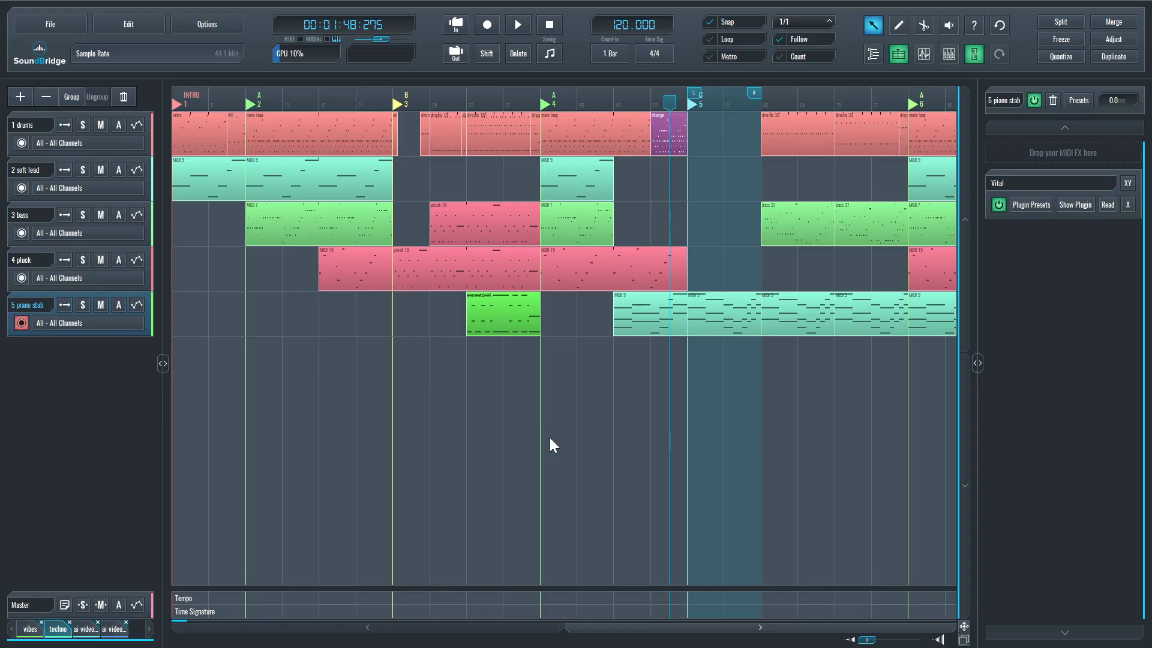
# Step: Listen to section C from its marker while examining the piano stab clip's chords in the note editor, closing the editor at the end
pyautogui.click(689, 99)
pyautogui.press('space')
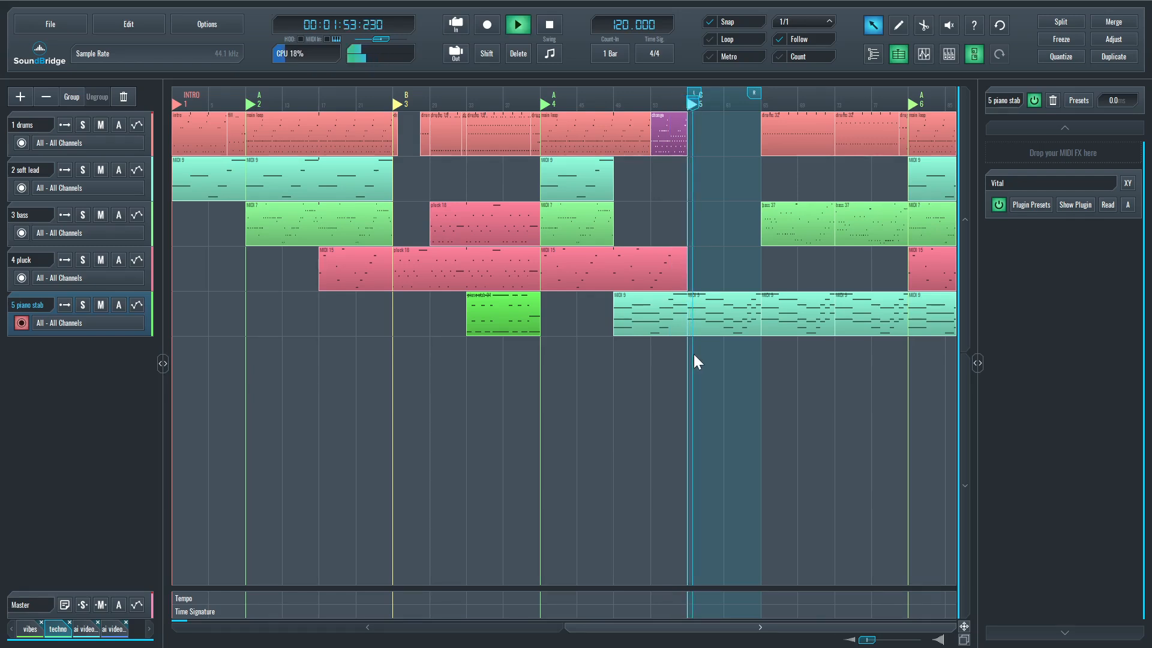
pyautogui.hscroll(2, 682, 361)
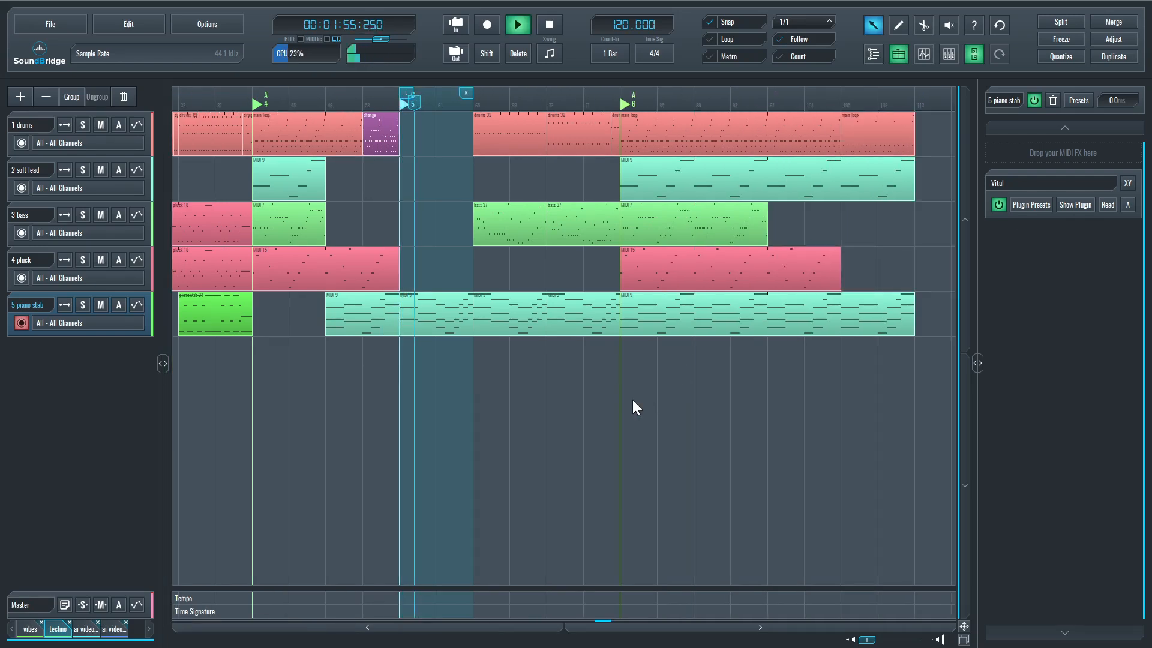
pyautogui.doubleClick(455, 330)
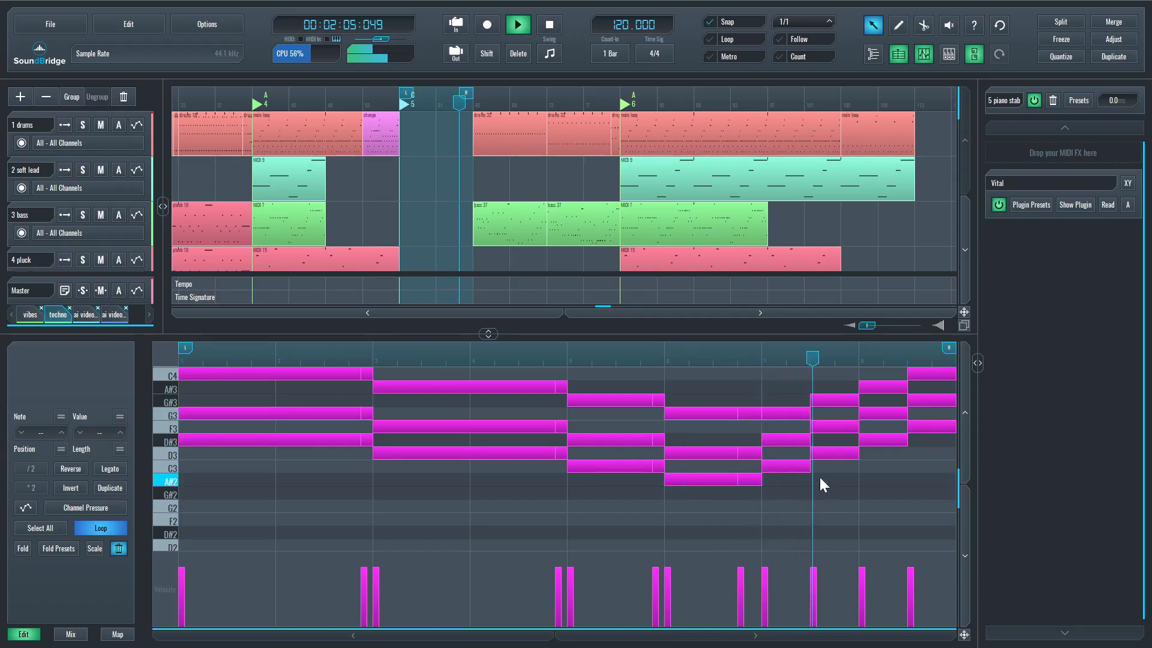
pyautogui.press('Escape')
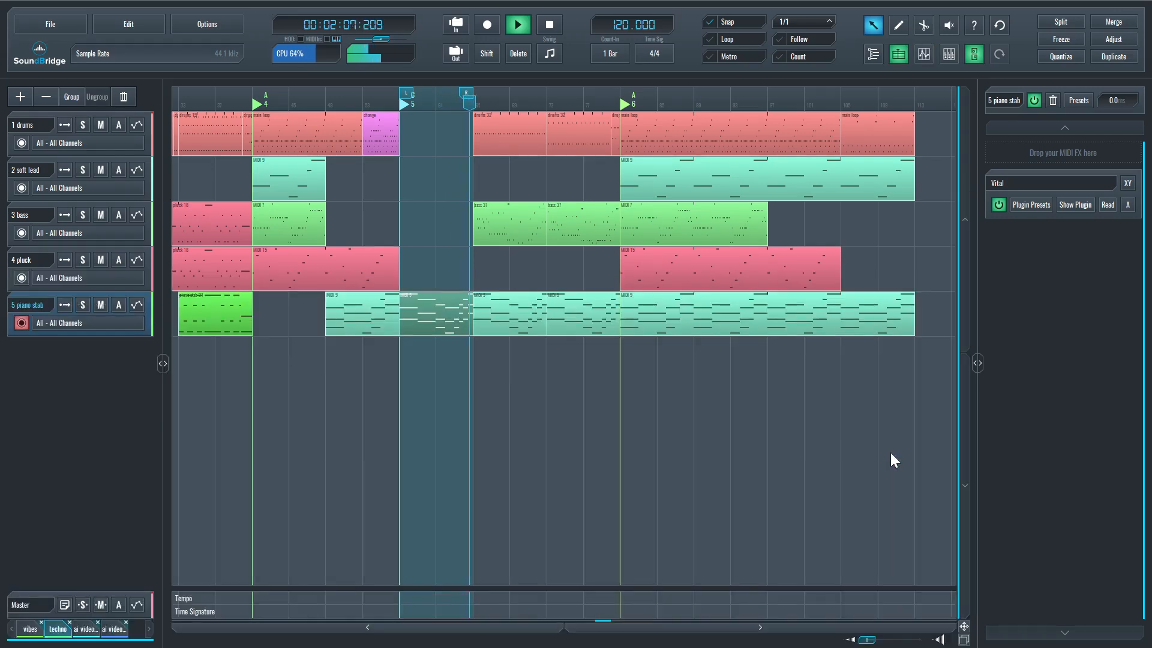
pyautogui.press('space')
# Step: Open section C's first bass clip in the note editor and listen briefly to its opening and its second half
pyautogui.doubleClick(517, 214)
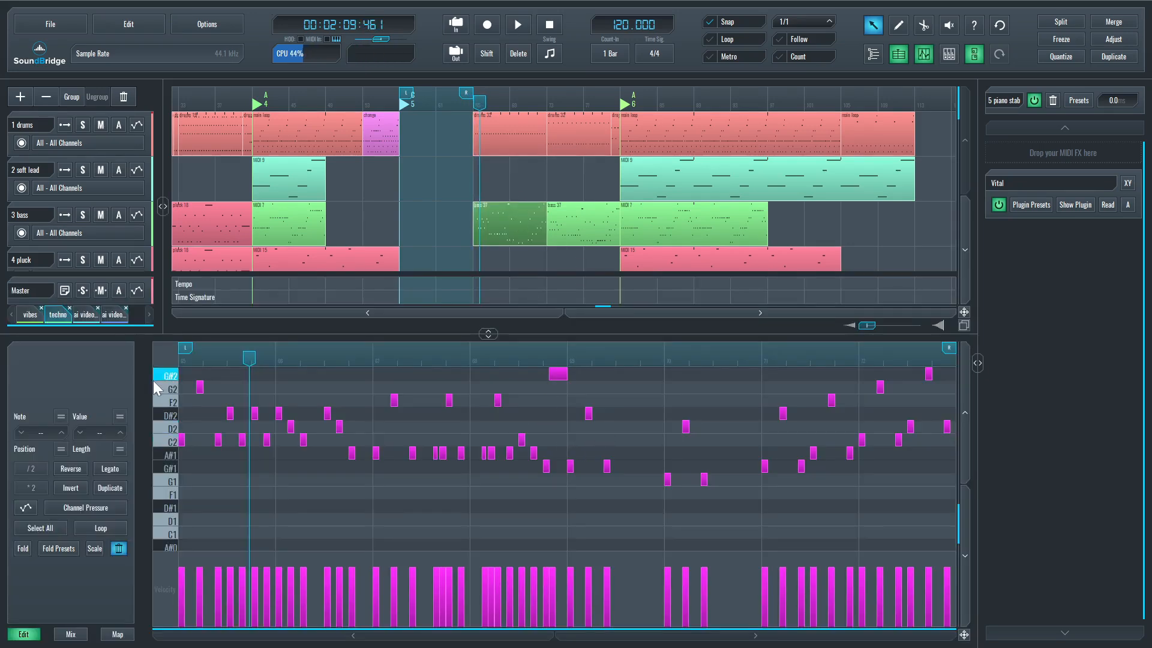
pyautogui.click(185, 360)
pyautogui.press('space')
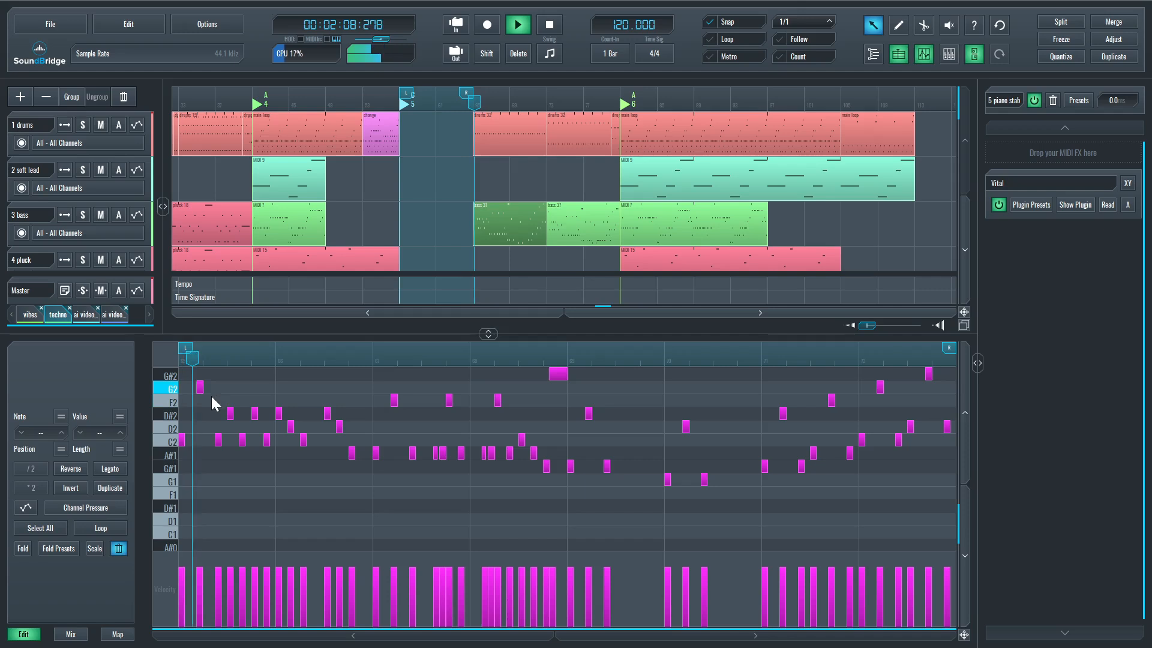
pyautogui.press('space')
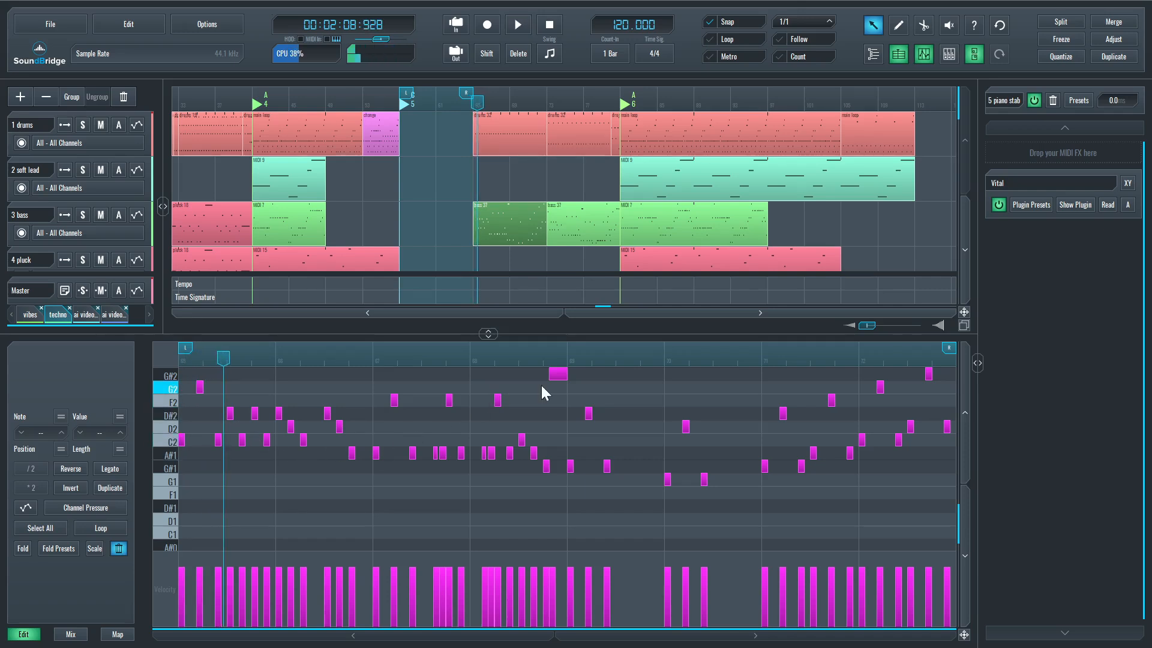
pyautogui.click(566, 356)
pyautogui.press('space')
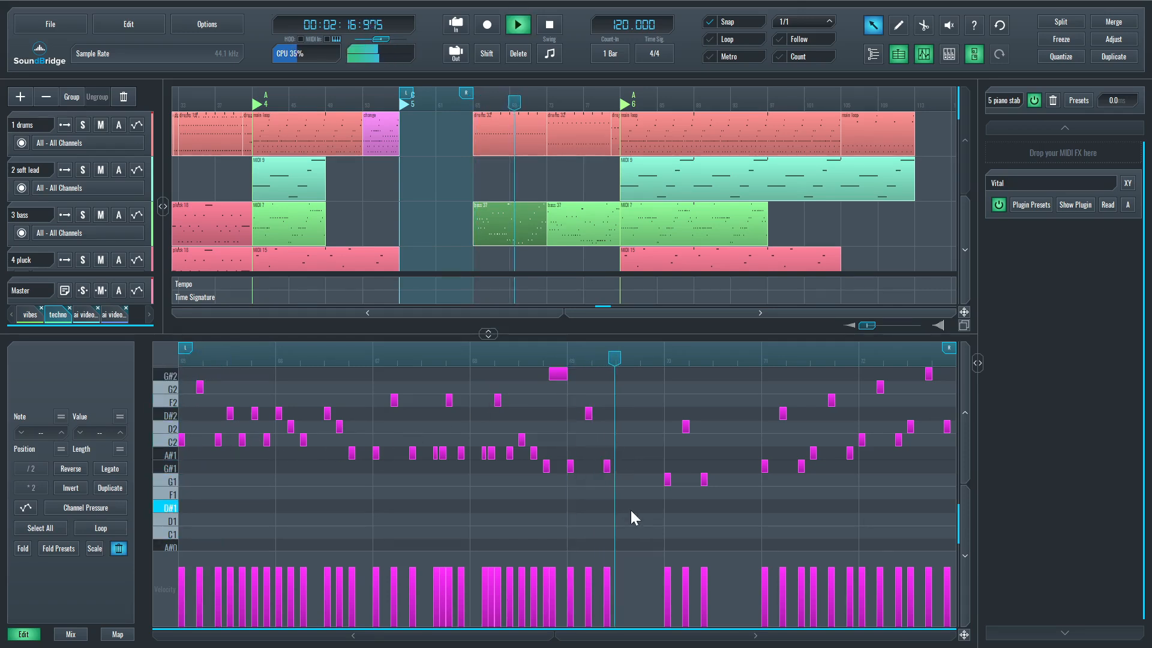
pyautogui.press('space')
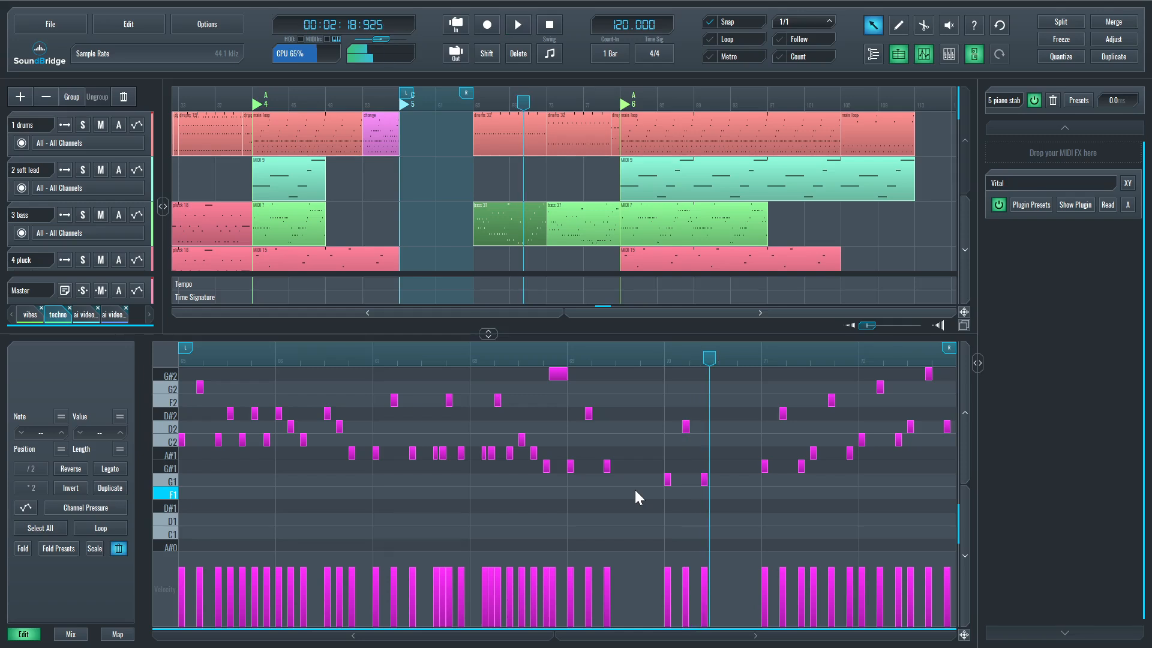
# Step: Listen to the opening bars of section C's bass pattern from 02:08, keeping its notes in view
pyautogui.click(188, 357)
pyautogui.scroll(3, 219, 467)
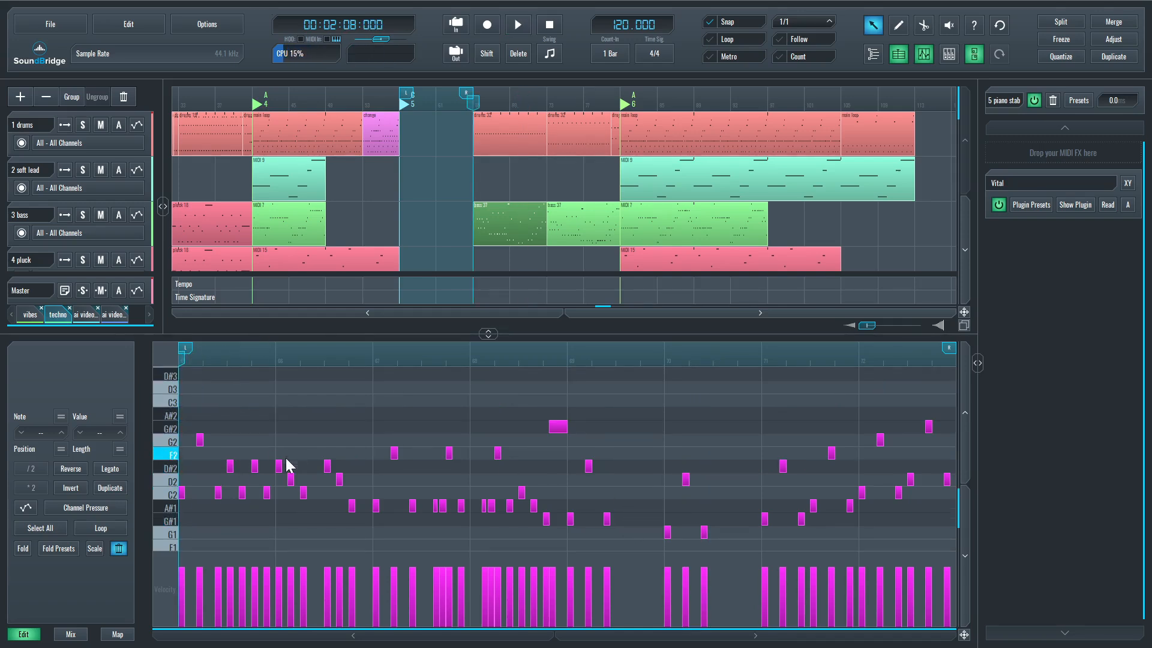
pyautogui.press('space')
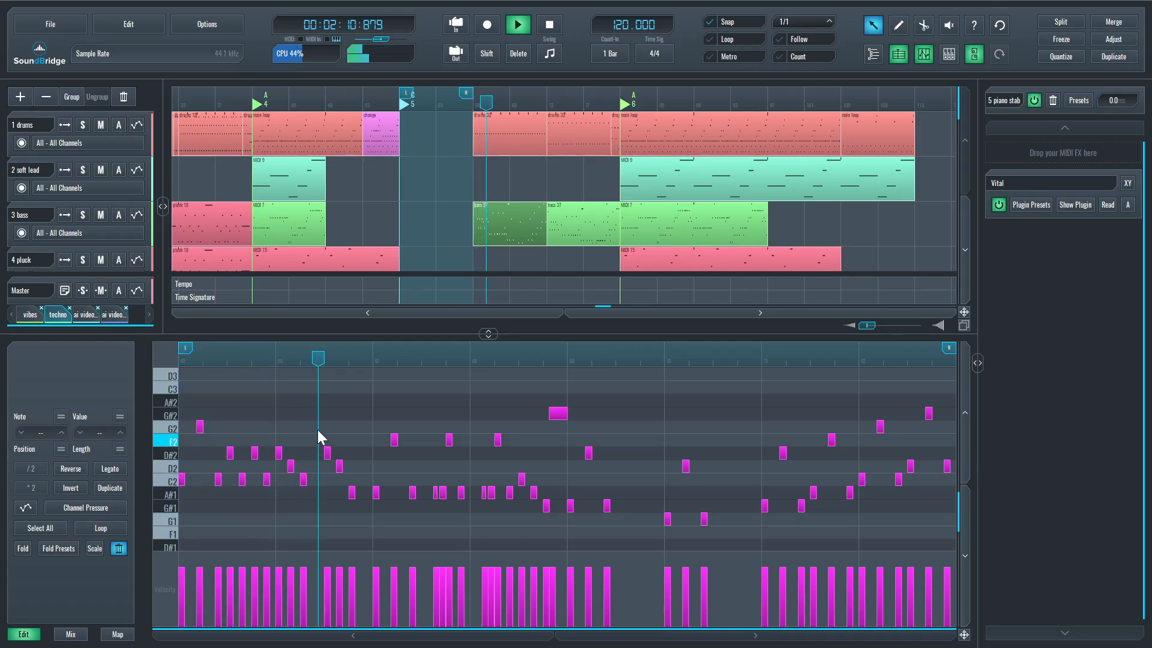
pyautogui.press('space')
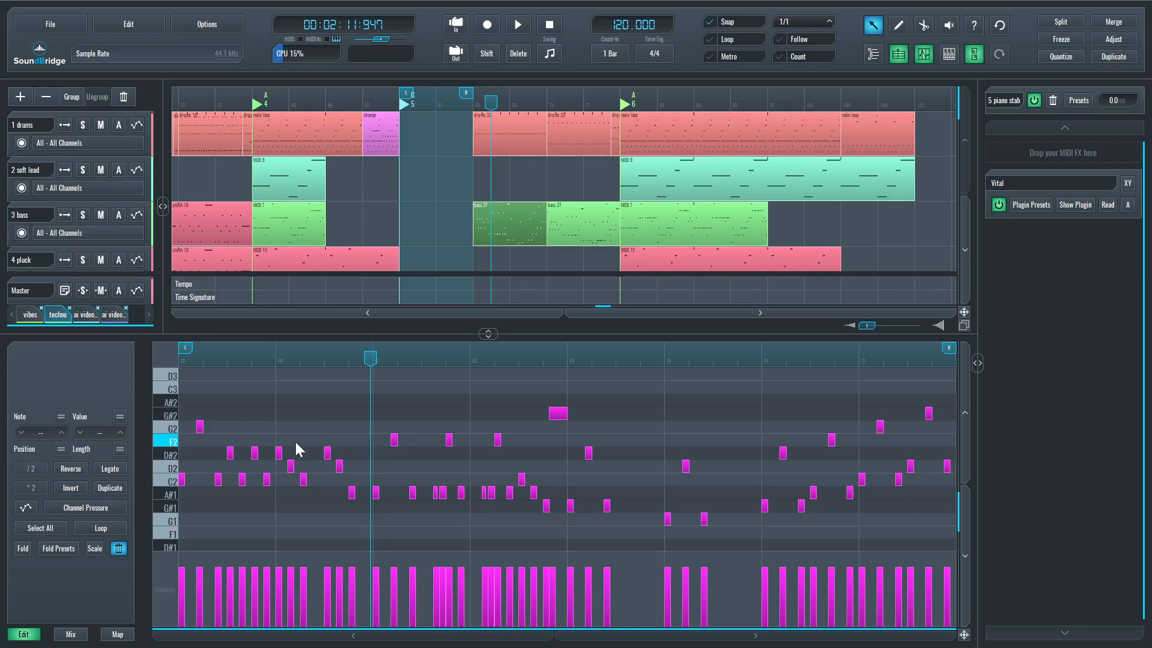
# Step: Listen to the bass pattern from 02:12 up to the long G#2 note and highlight that note
pyautogui.click(376, 371)
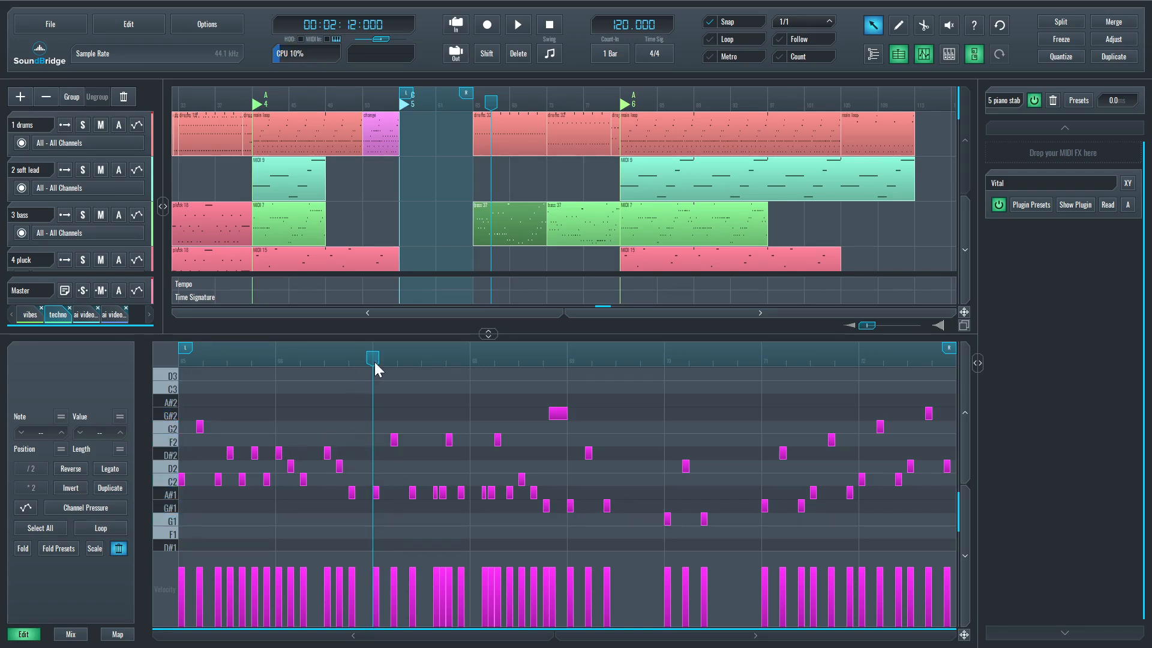
pyautogui.press('space')
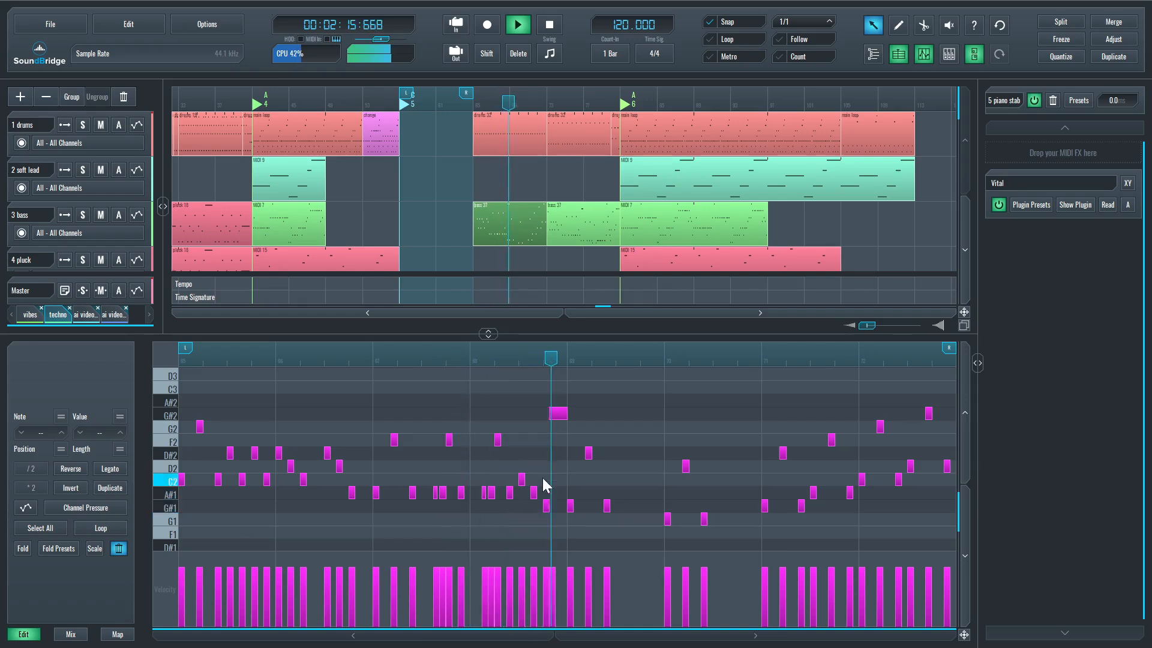
pyautogui.press('space')
pyautogui.moveTo(533, 402); pyautogui.dragTo(586, 415)
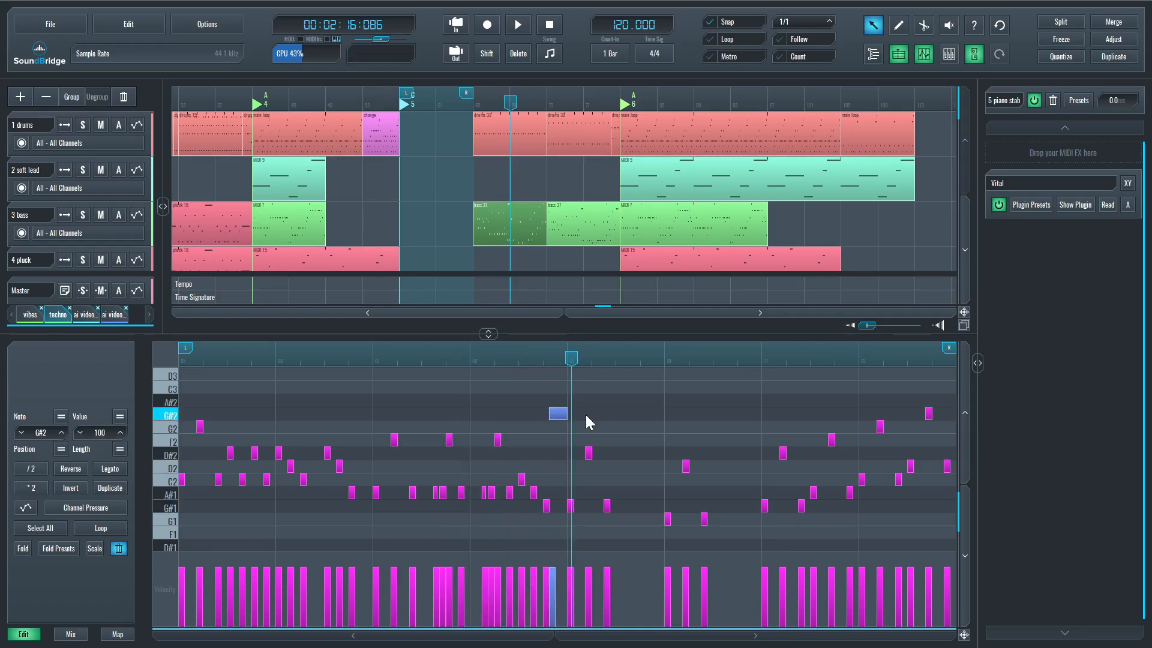
pyautogui.click(586, 415)
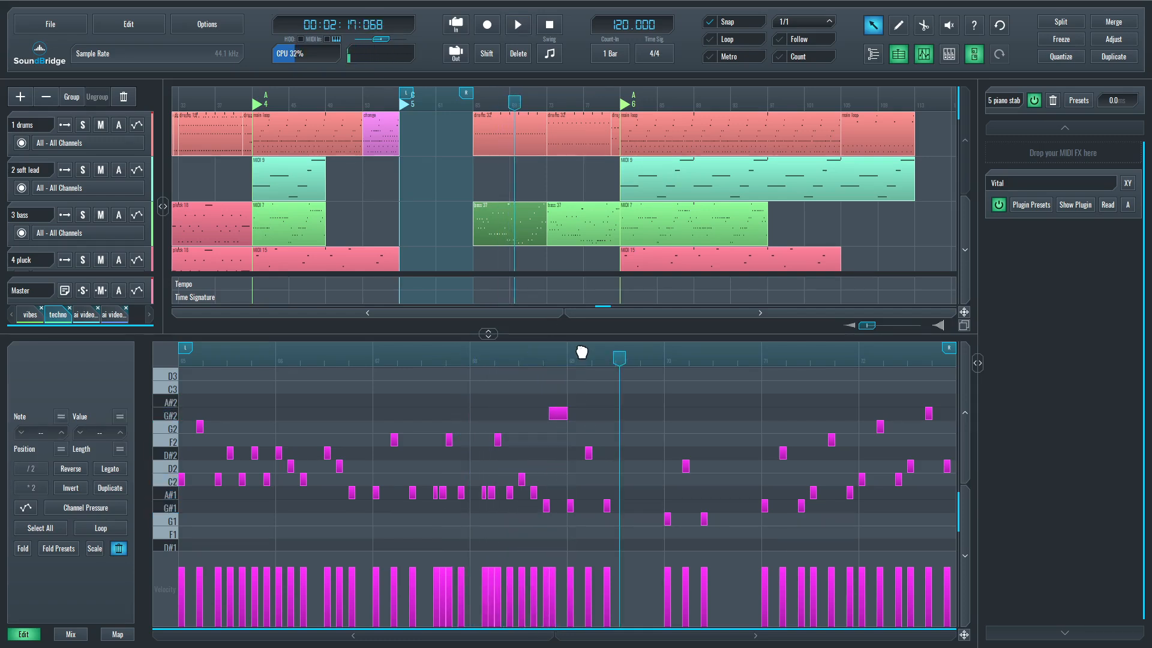
# Step: Listen to the bass pattern from 02:16, close the note editor and select section C's last piano stab clip
pyautogui.click(581, 354)
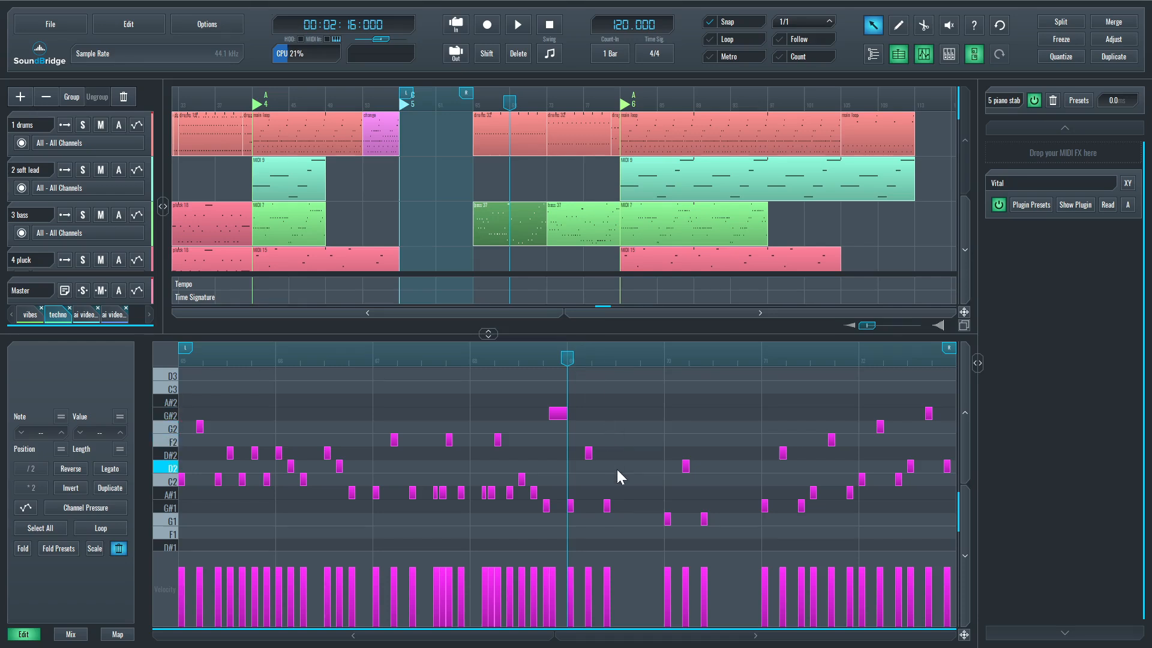
pyautogui.press('space')
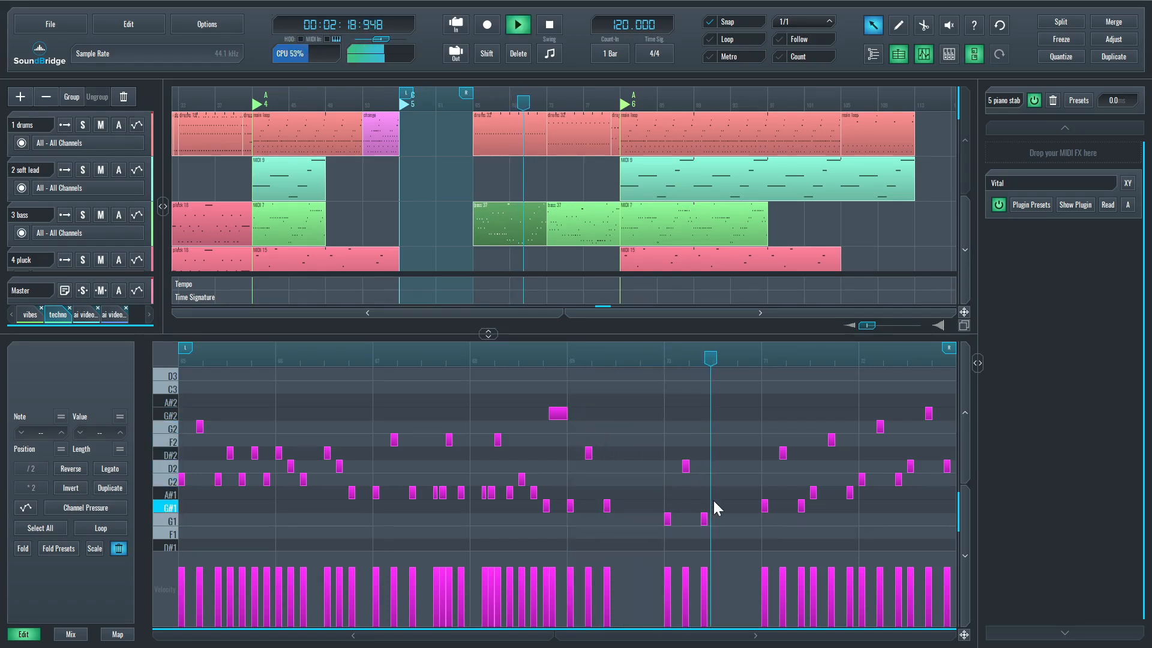
pyautogui.press('space')
pyautogui.press('Escape')
pyautogui.click(554, 330)
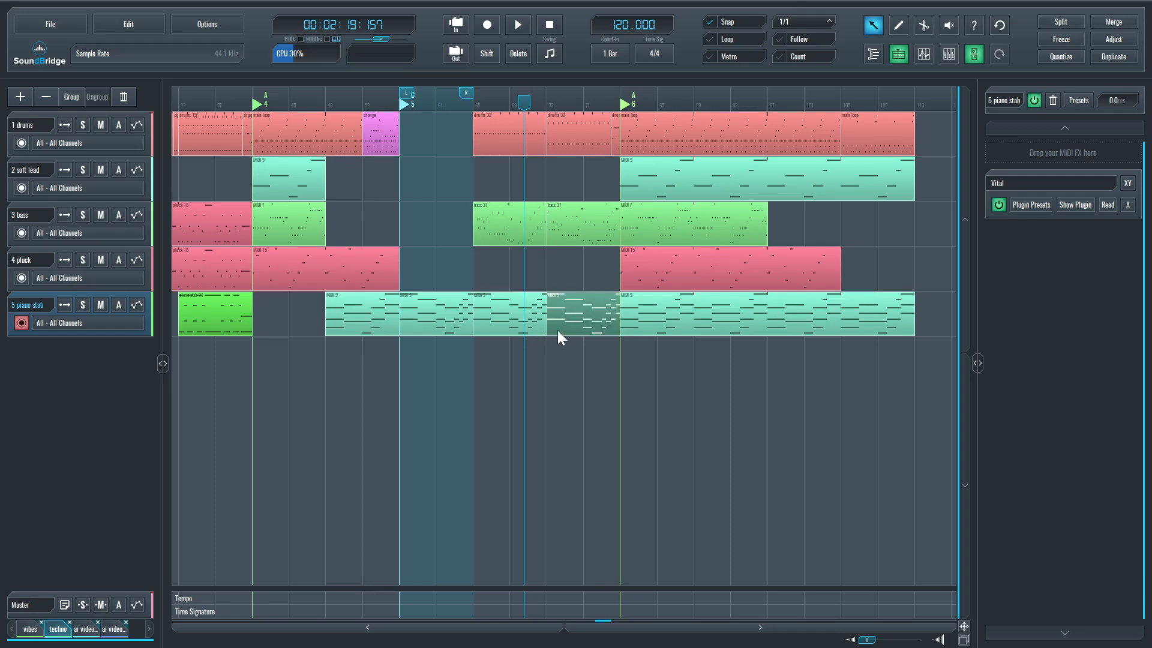
# Step: Listen to the transition from section C into the final section A, highlighting the clips that start there
pyautogui.click(610, 103)
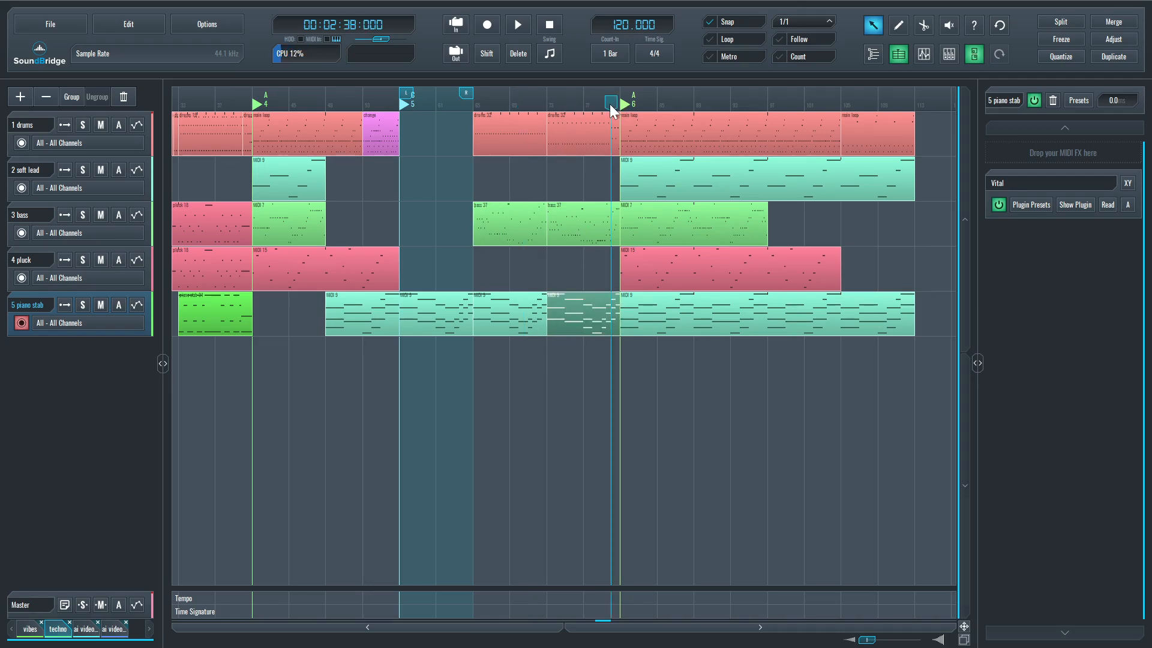
pyautogui.click(603, 102)
pyautogui.press('space')
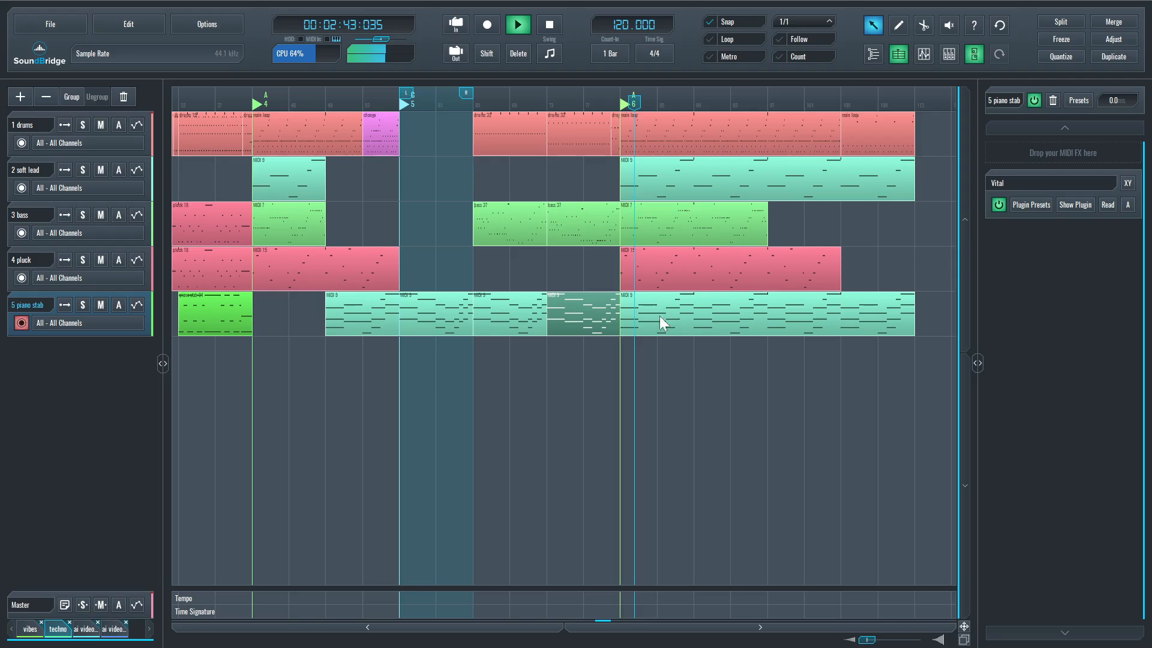
pyautogui.moveTo(638, 345); pyautogui.dragTo(688, 140)
pyautogui.click(752, 349)
pyautogui.hscroll(-1, 738, 324)
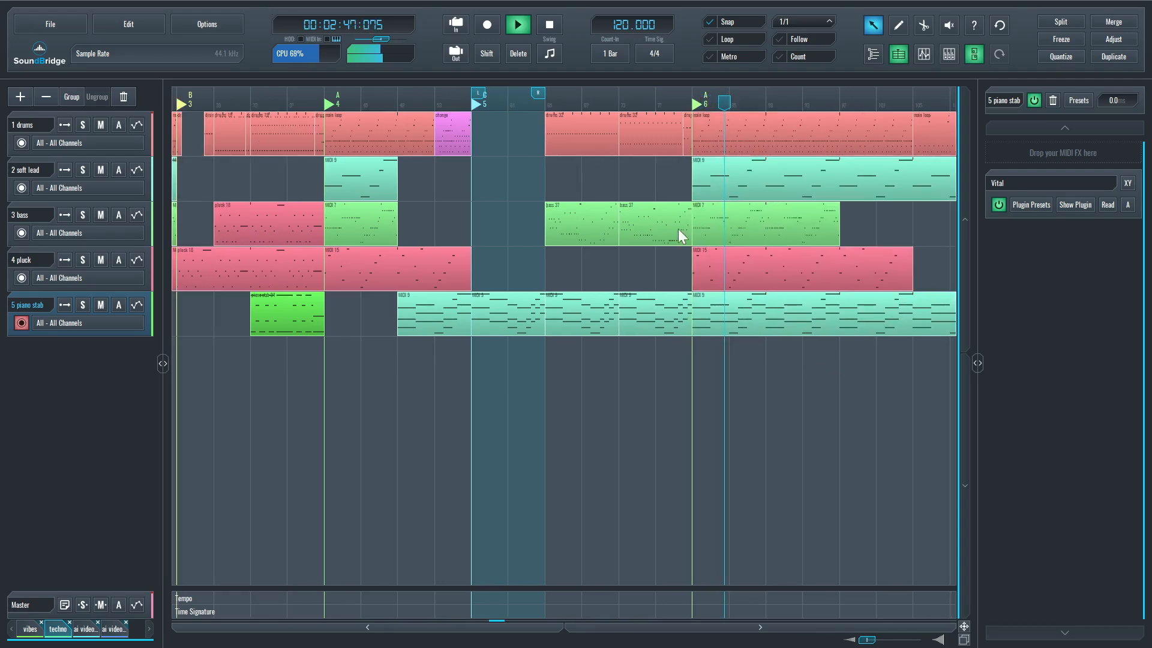
pyautogui.hscroll(3, 697, 244)
pyautogui.press('space')
# Step: Listen to the final section A from 03:12, where the bass clip ends
pyautogui.click(617, 99)
pyautogui.moveTo(619, 102); pyautogui.dragTo(622, 106)
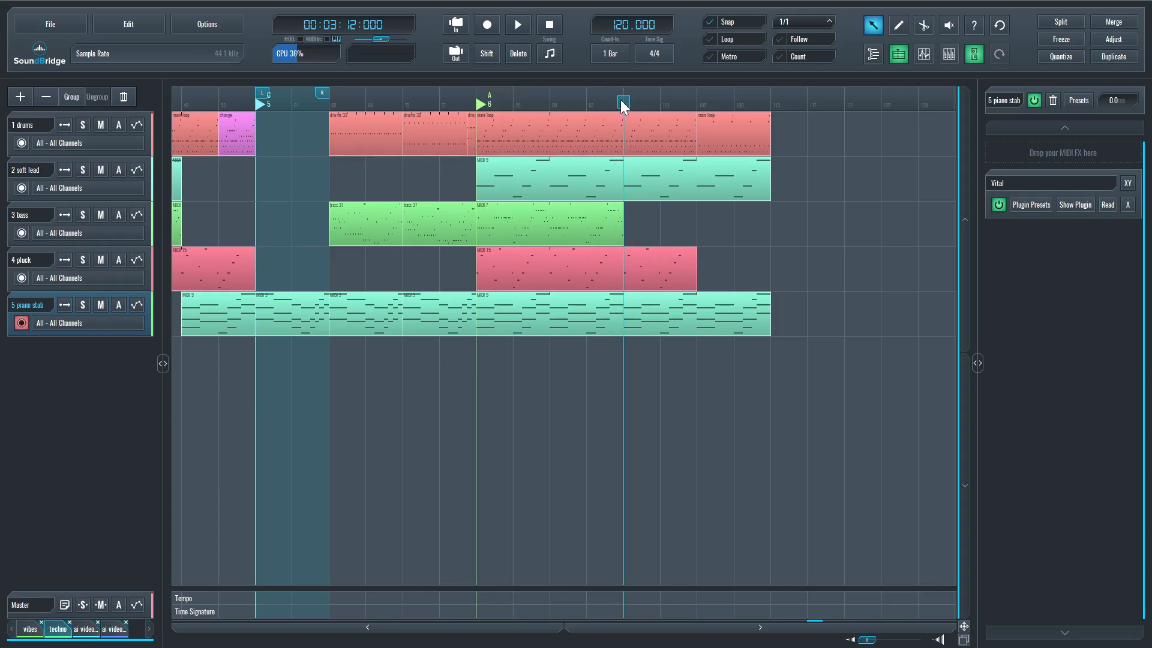
pyautogui.press('space')
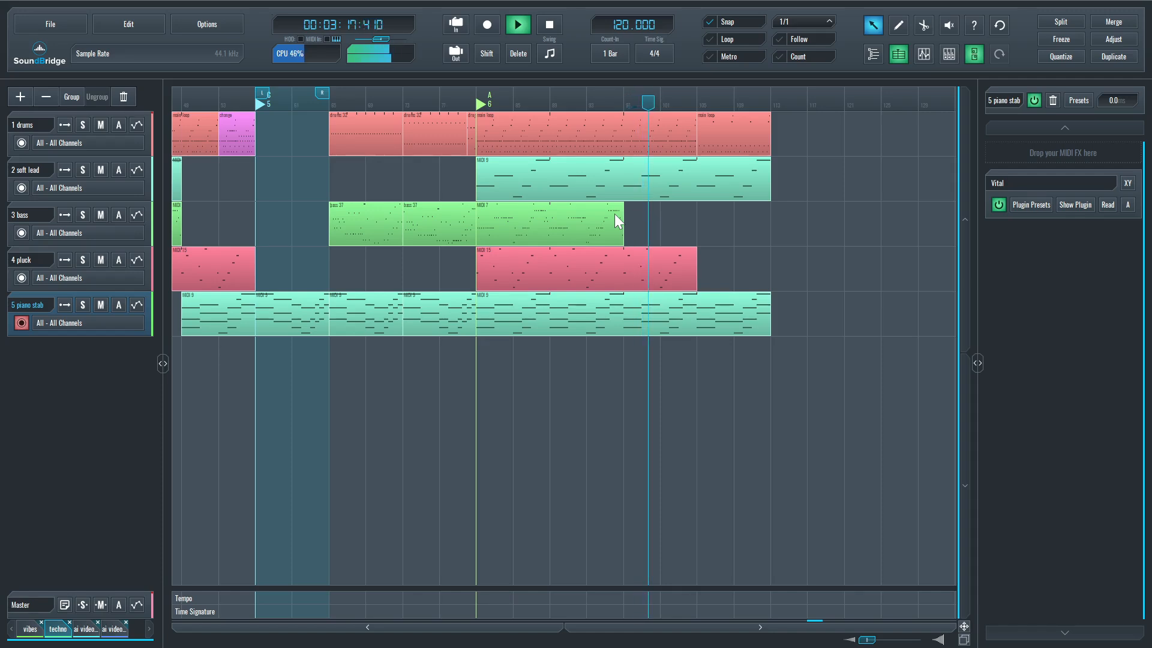
pyautogui.press('space')
# Step: Listen to the closing bars of the arrangement from the start of the last drum clip to the end
pyautogui.click(696, 99)
pyautogui.press('space')
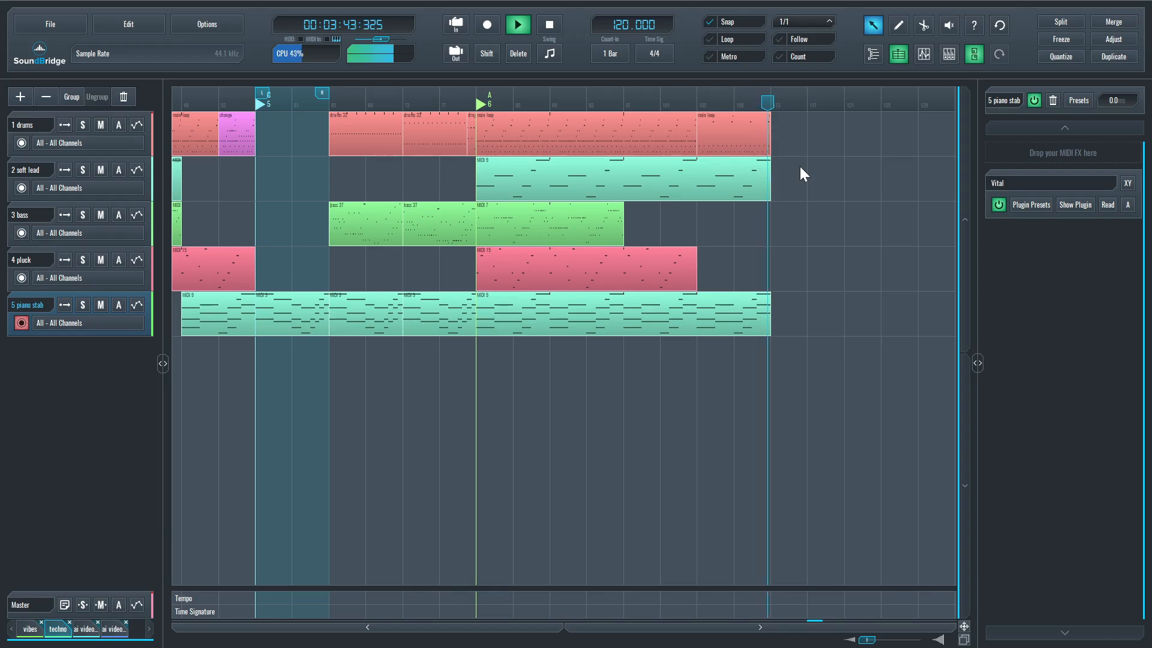
pyautogui.press('space')
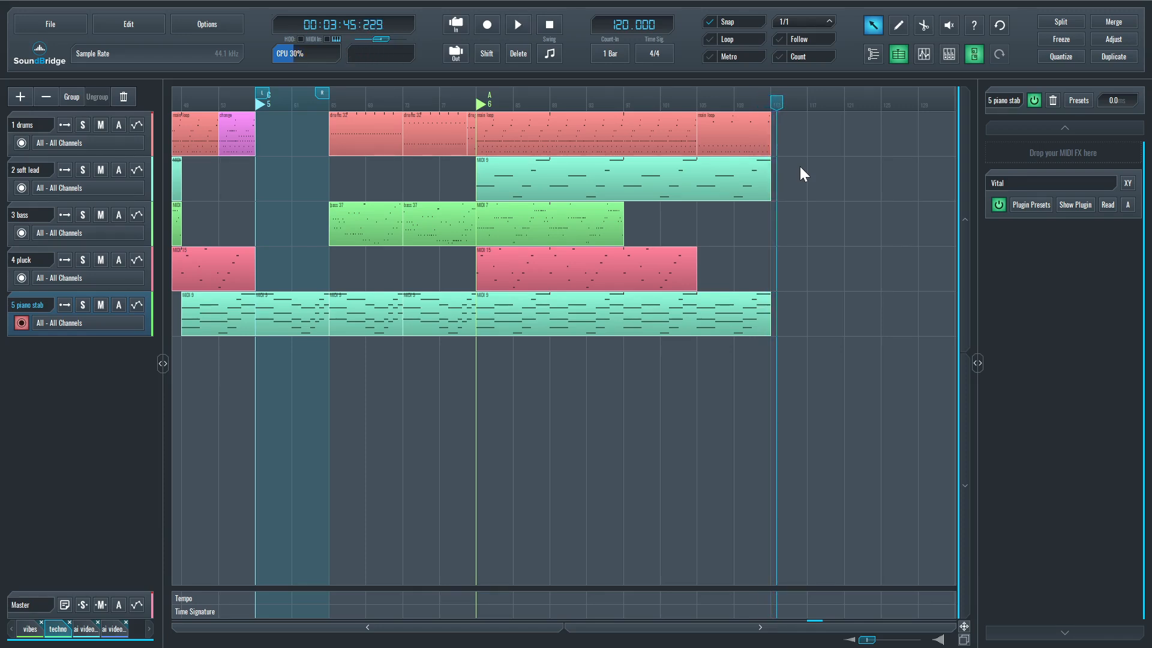
pyautogui.hscroll(-10, 542, 367)
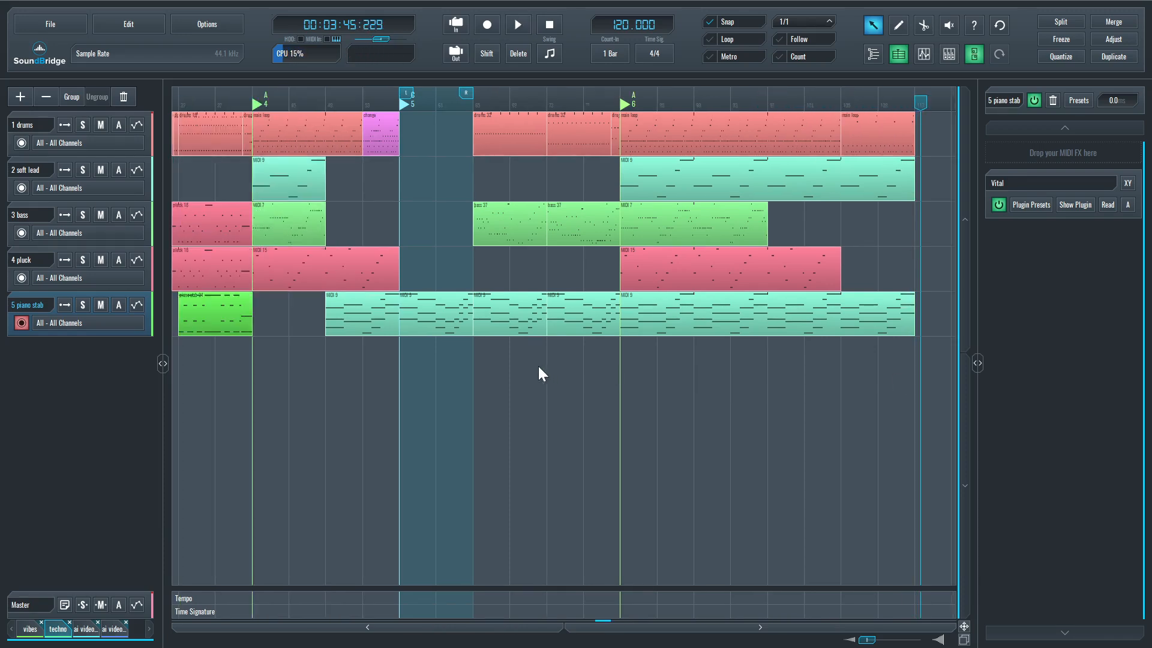